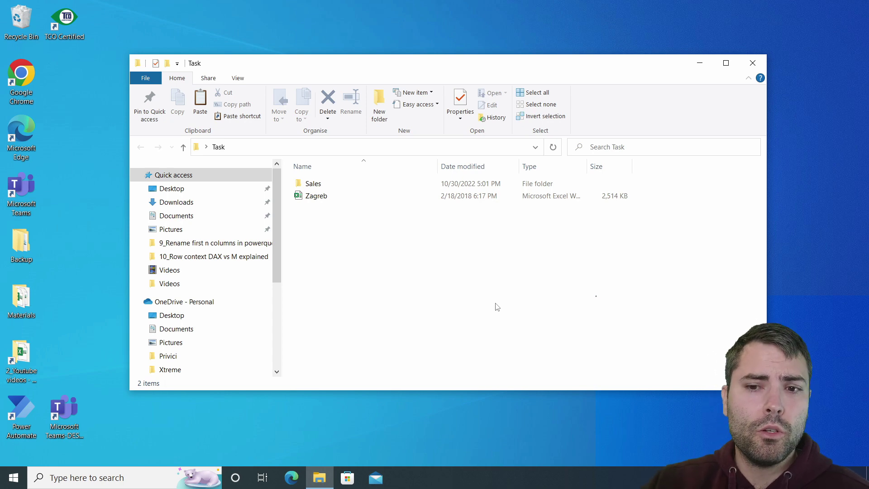
Open the Sales folder and launch the Central workbook in Excel.
double_click(319, 184)
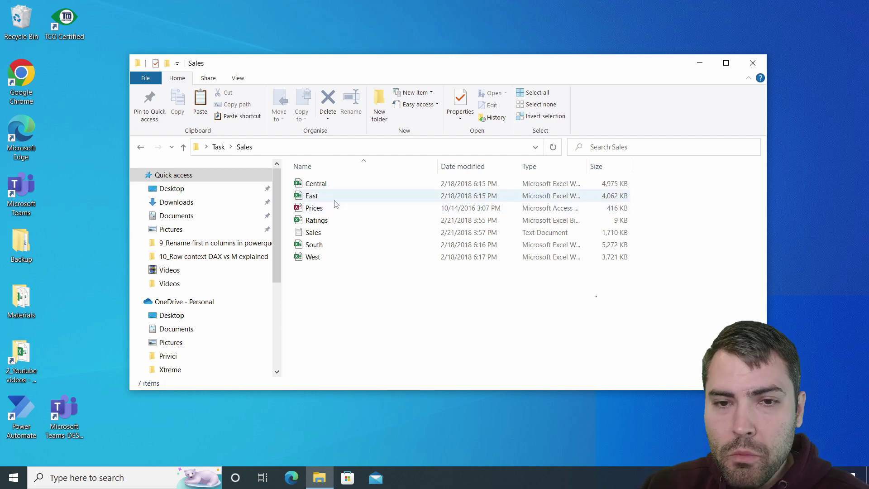
double_click(346, 185)
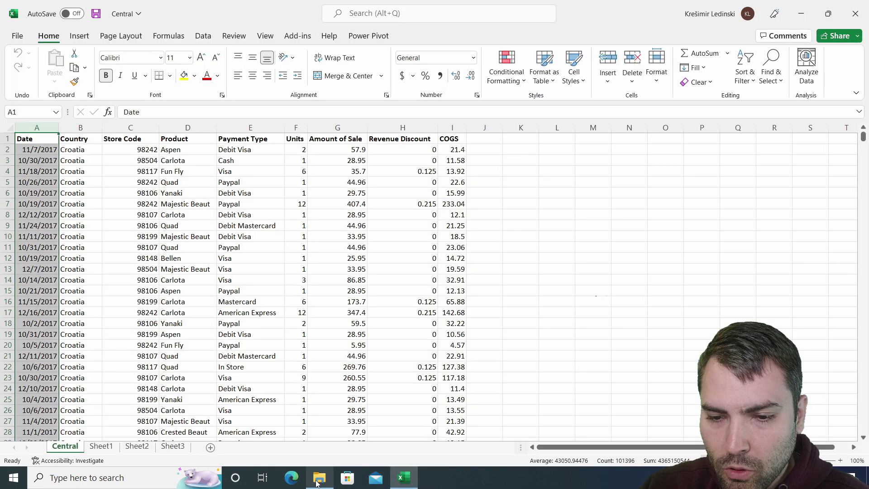
Select the East, South and West files alongside Central in the Sales folder.
key(alt+Tab)
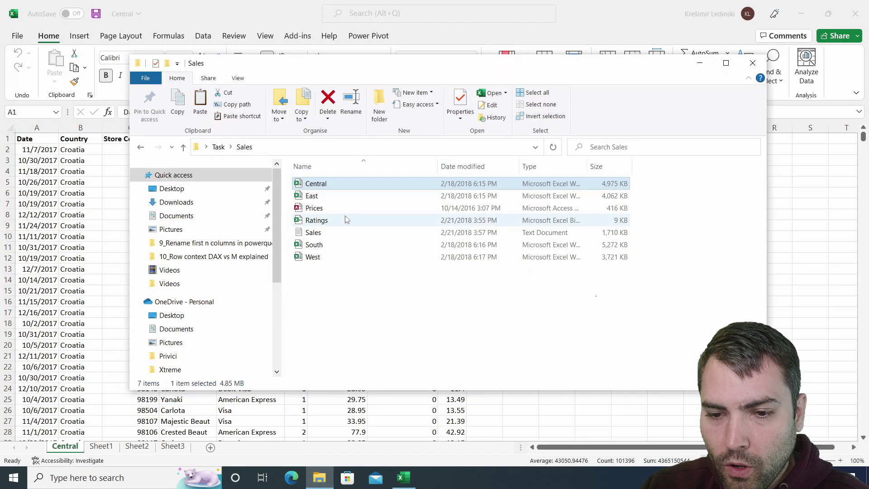
ctrl+click(333, 196)
ctrl+click(318, 245)
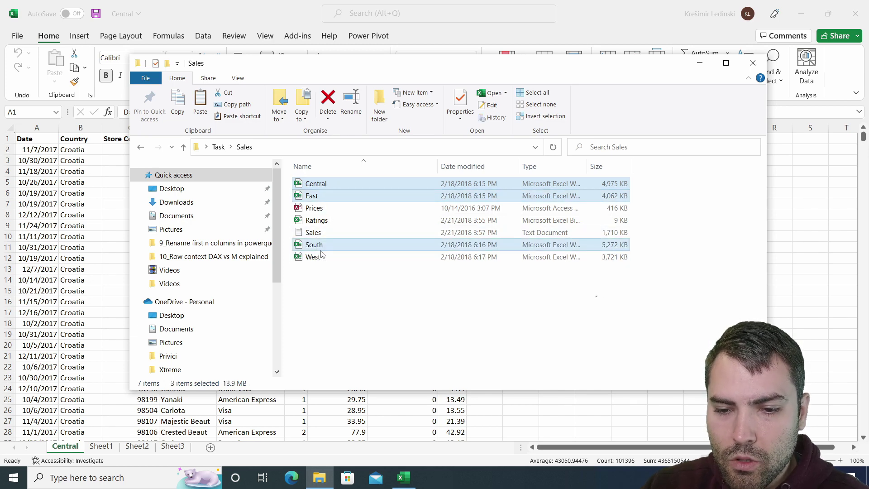
ctrl+click(320, 257)
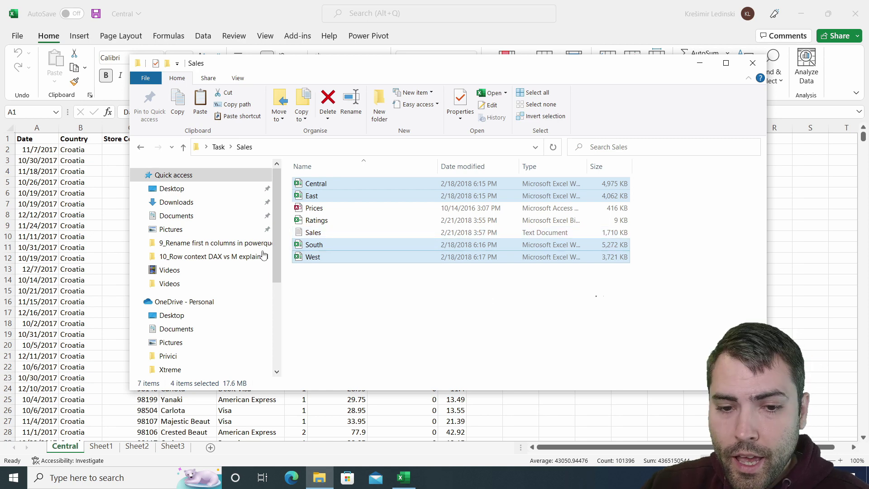
Select the Central sales data range from A1 down to row 24.
click(98, 176)
click(132, 162)
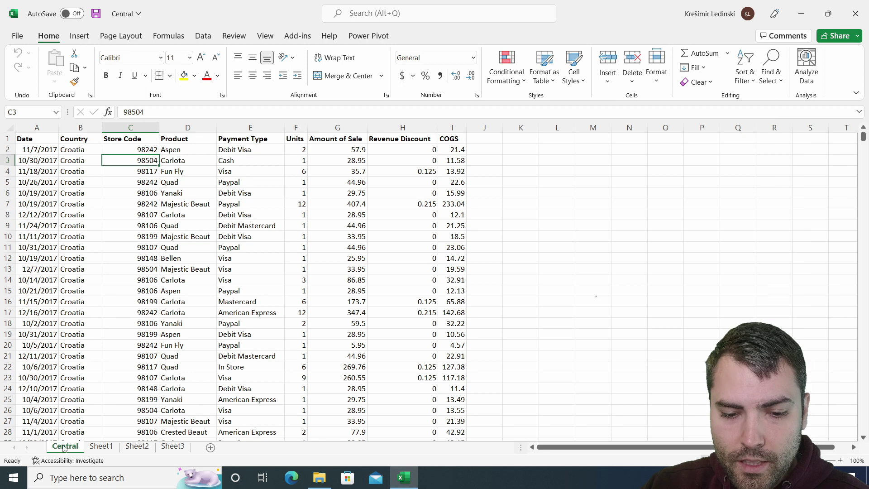
drag(40, 142, 437, 391)
click(102, 450)
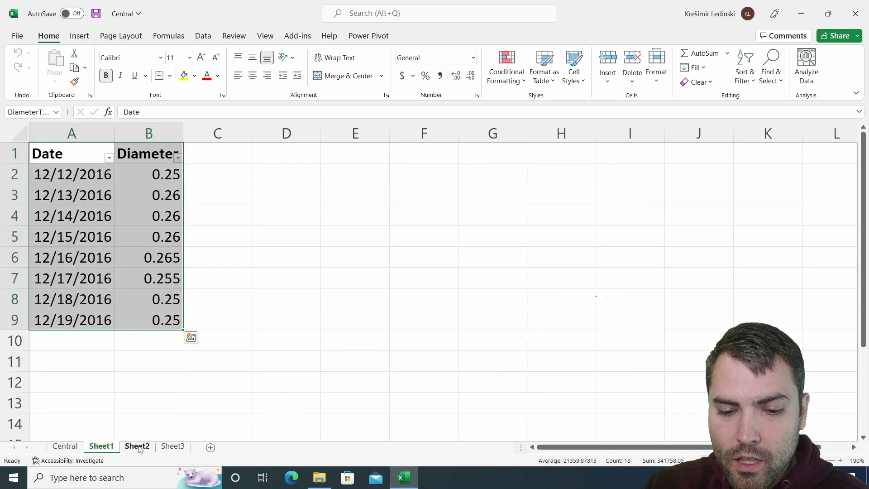
Look through Sheet1, Sheet2 and Sheet3, returning to Sheet1's Date/Diameter data.
click(141, 449)
click(173, 447)
click(101, 447)
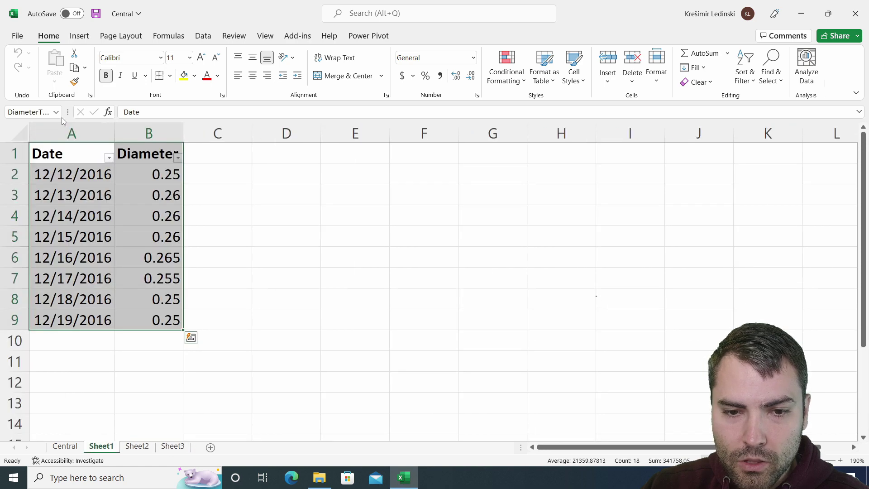
click(133, 198)
click(64, 157)
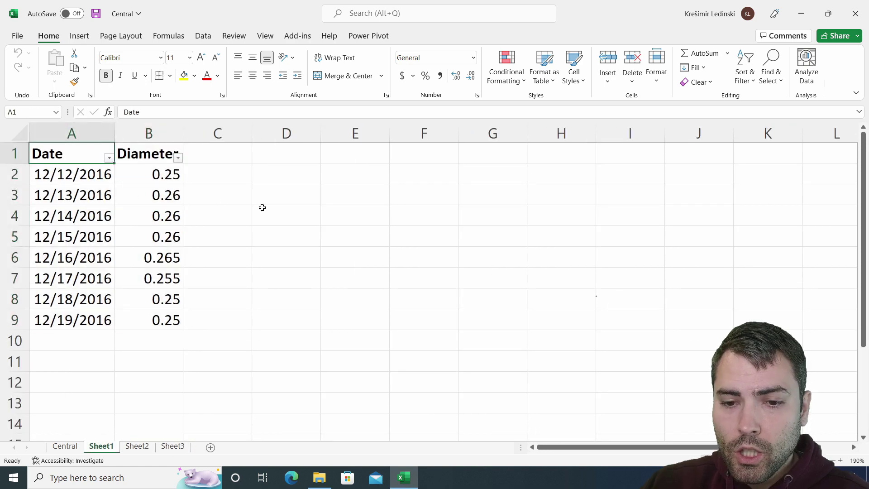
click(262, 207)
Close the Central workbook and start a new blank workbook in Excel.
click(856, 14)
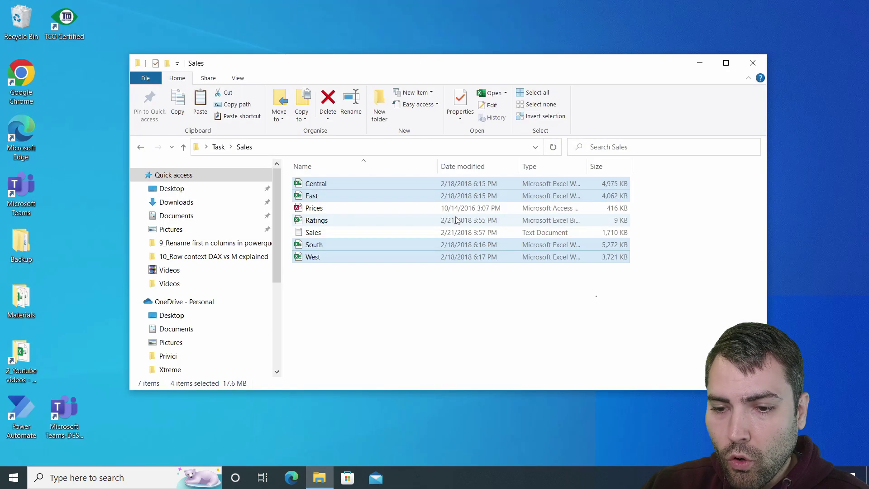
click(401, 297)
click(177, 485)
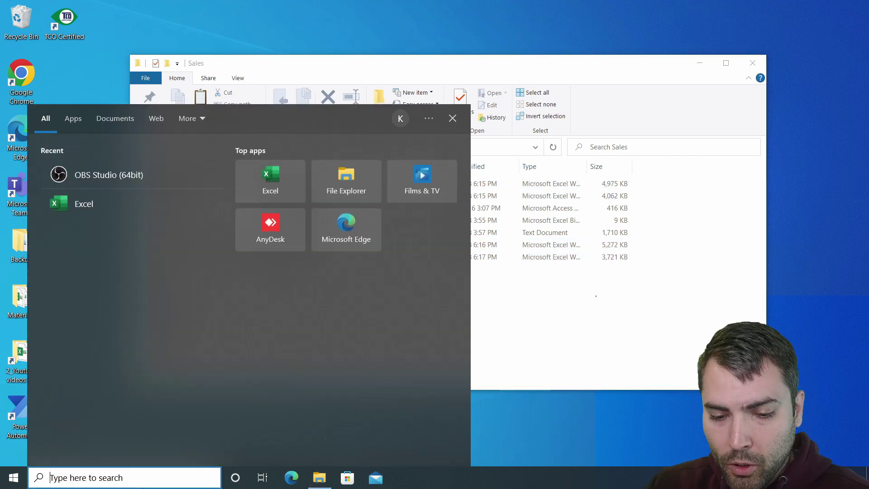
text(excel)
key(Return)
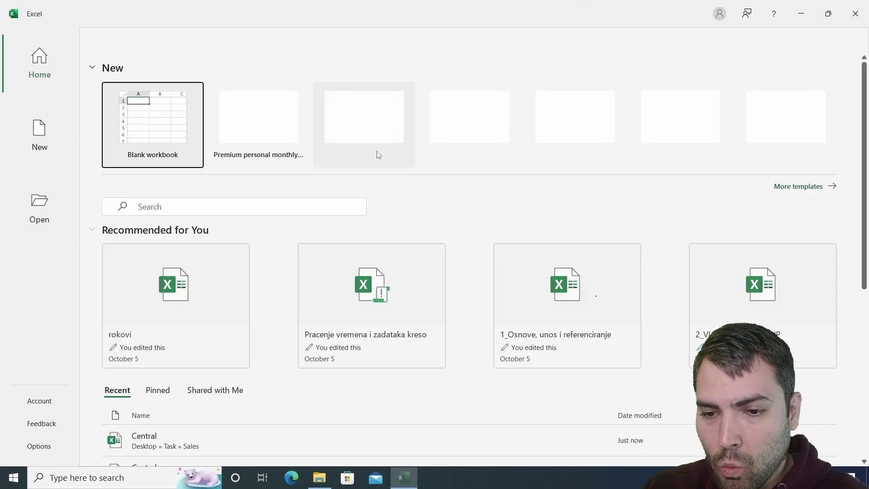
click(136, 131)
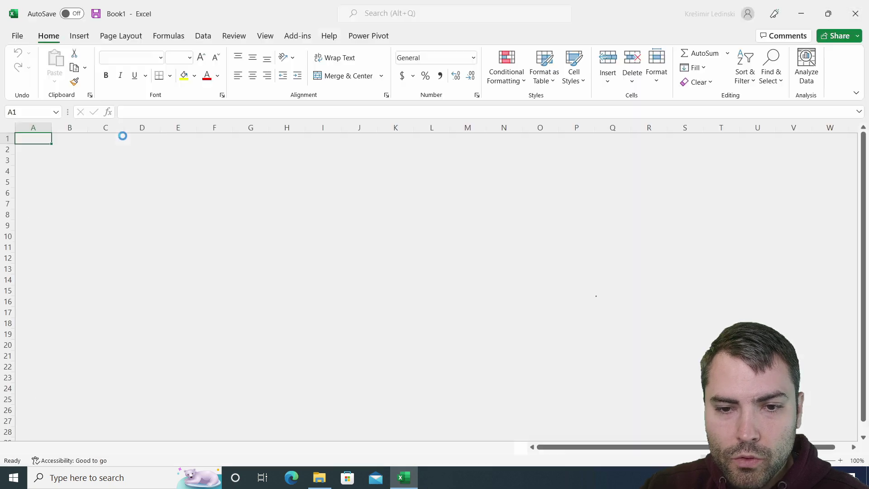
click(142, 192)
Import the Desktop\Task\Sales folder via Get Data From Folder into Power Query.
click(204, 36)
click(23, 68)
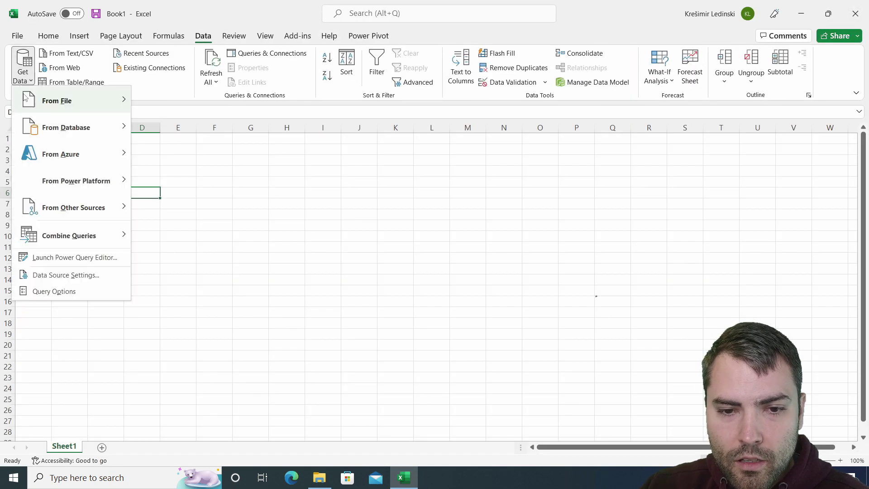
mouse_move(72, 100)
click(161, 234)
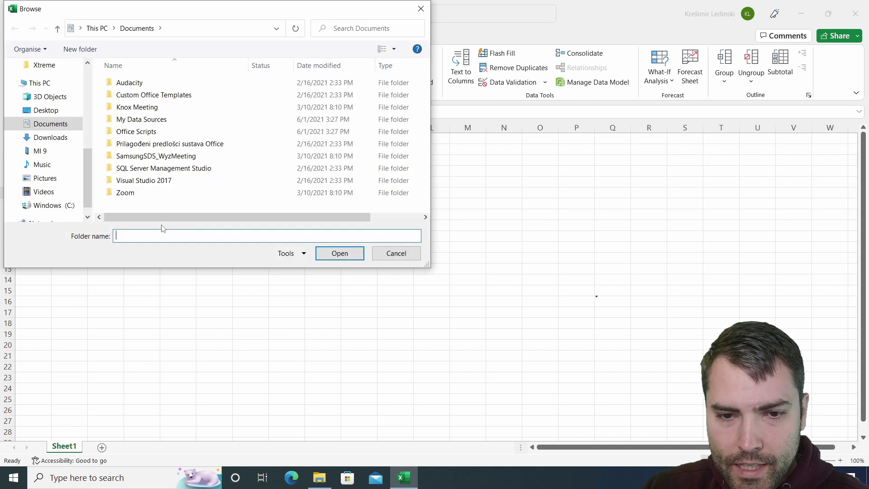
click(45, 110)
double_click(126, 107)
double_click(140, 88)
click(339, 253)
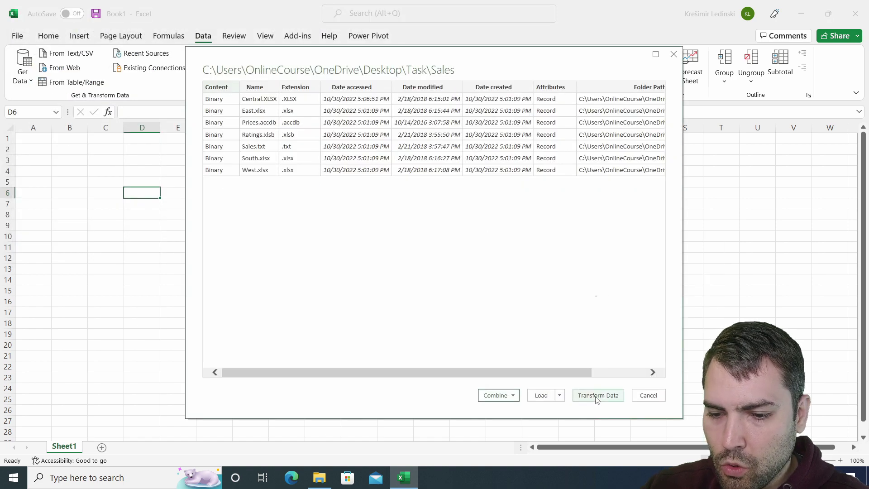
click(597, 396)
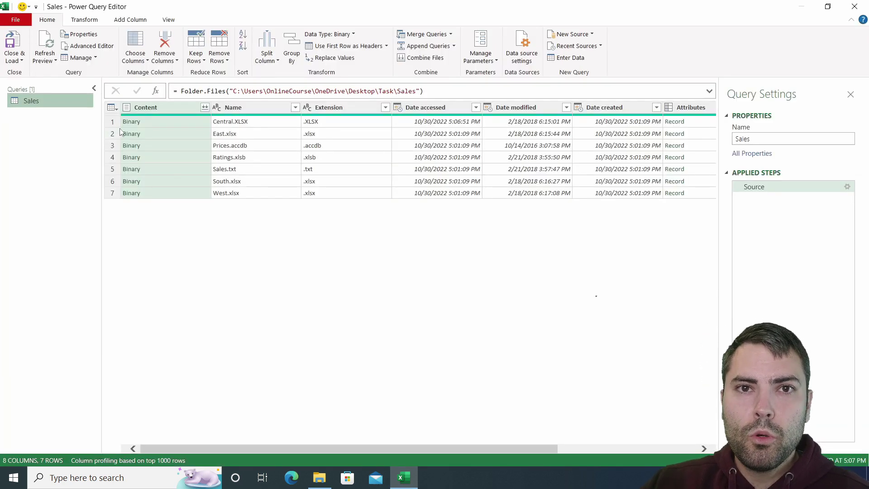
Lowercase the Extension column so Central's .XLSX becomes .xlsx.
click(334, 110)
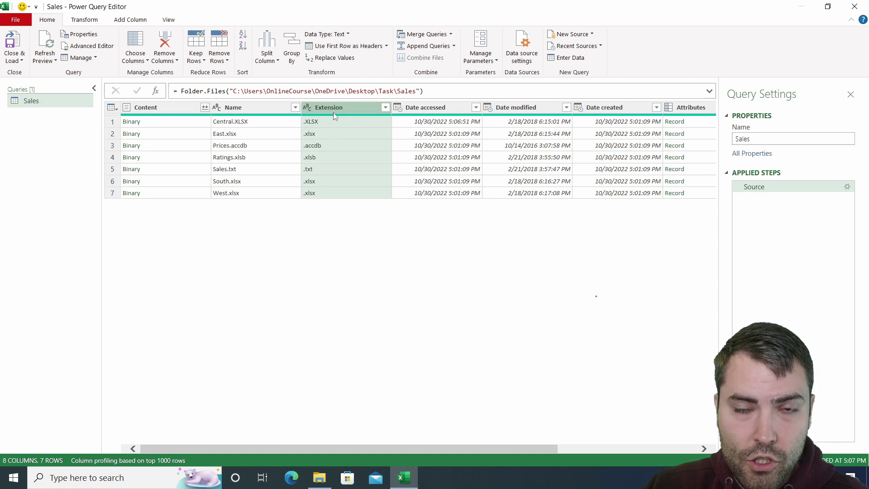
right_click(333, 108)
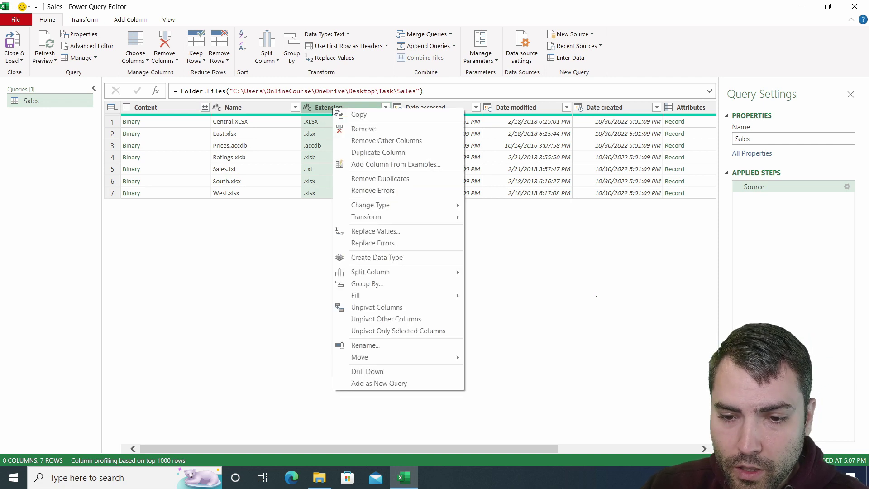
mouse_move(385, 220)
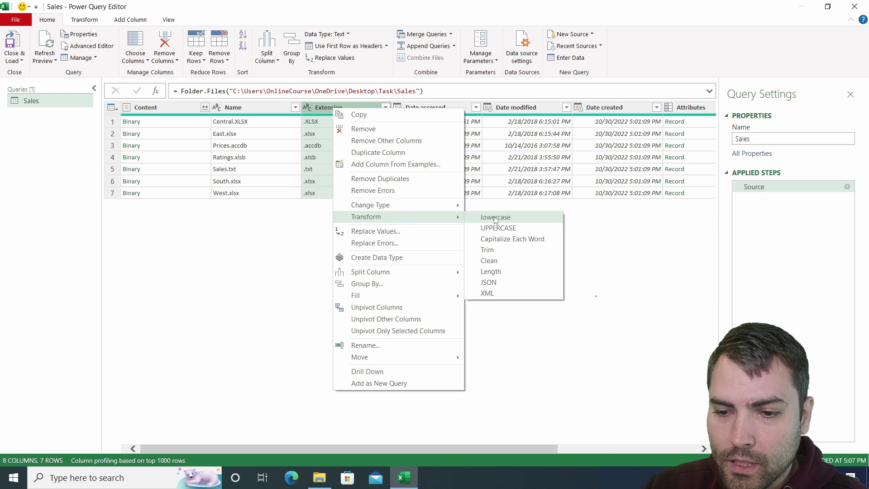
click(496, 219)
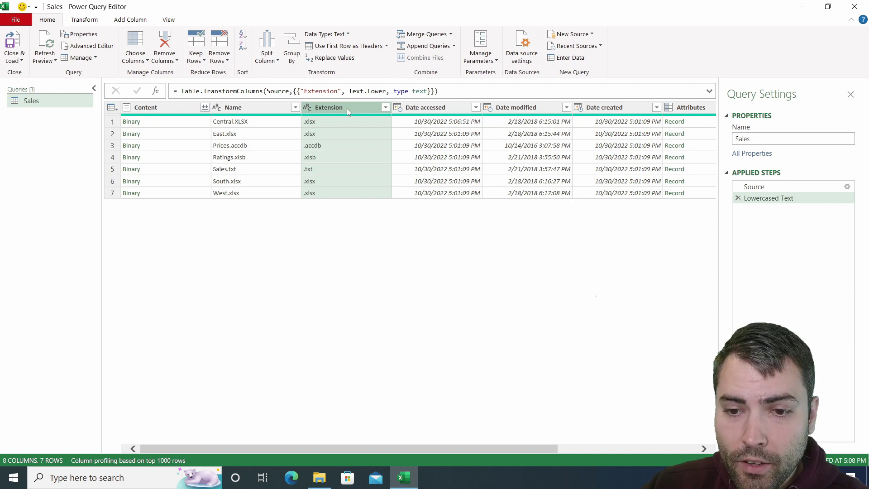
click(334, 125)
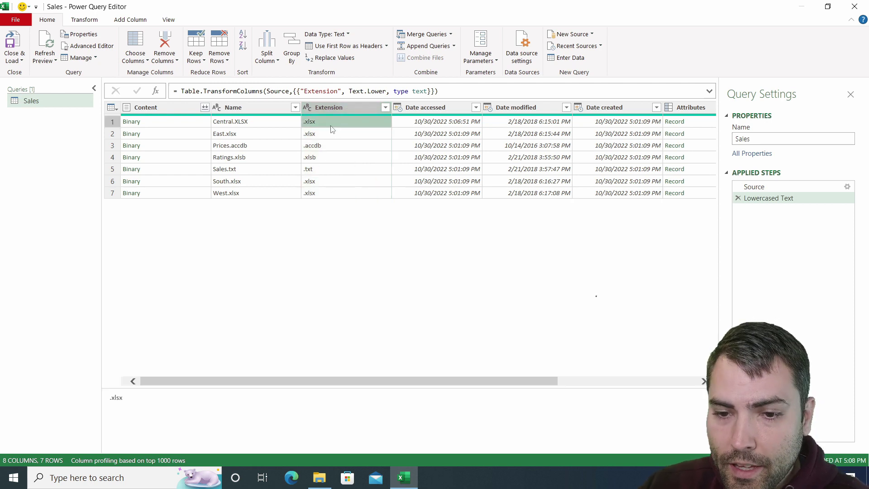
Filter the Extension column to rows equal to .xlsx.
right_click(332, 121)
mouse_move(370, 143)
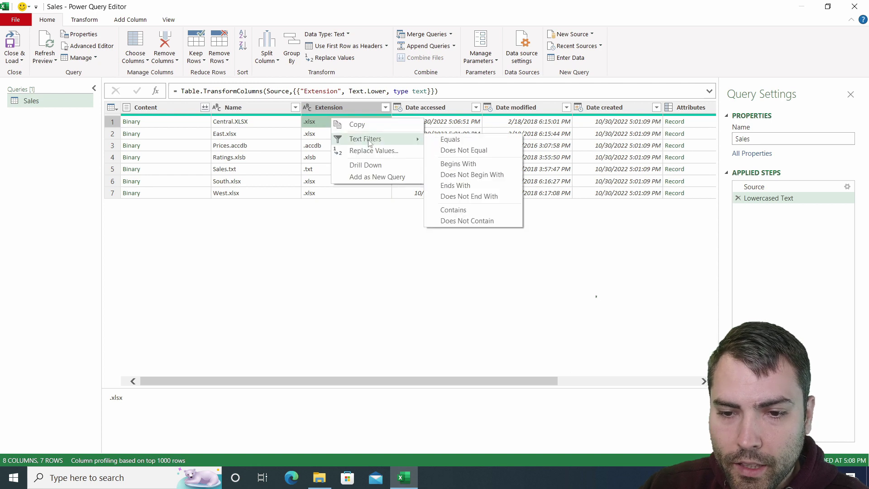
click(467, 140)
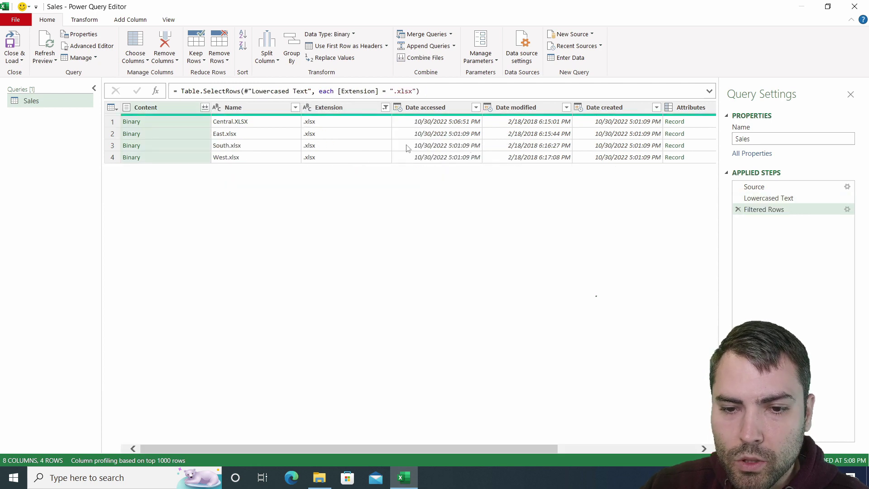
click(225, 120)
click(266, 135)
click(266, 123)
click(327, 132)
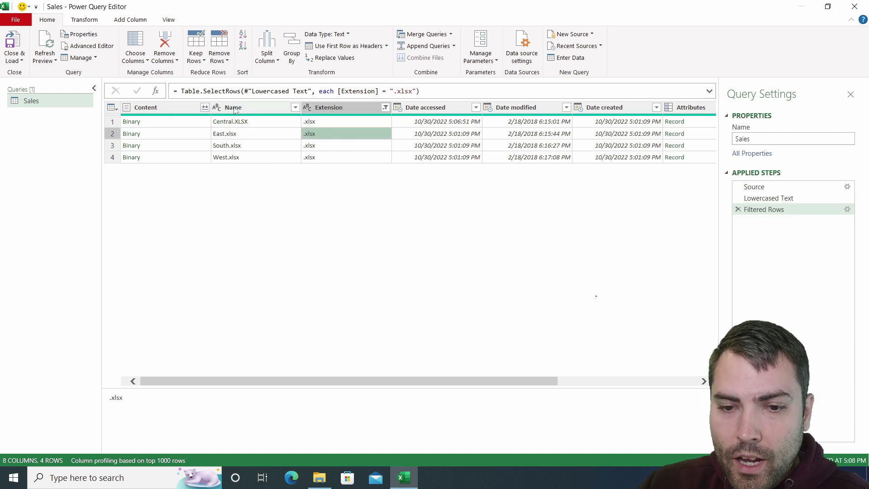
Remove all columns except Content and Name.
click(169, 108)
ctrl+click(262, 110)
right_click(262, 110)
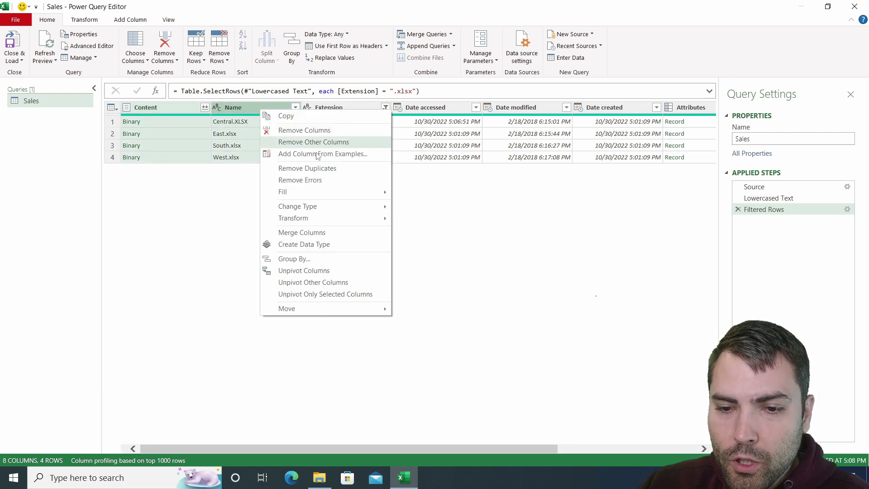
click(303, 138)
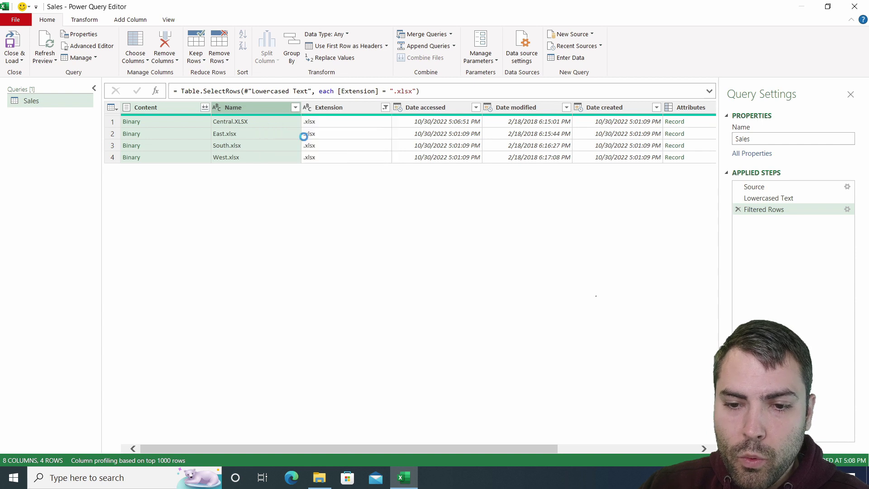
click(162, 121)
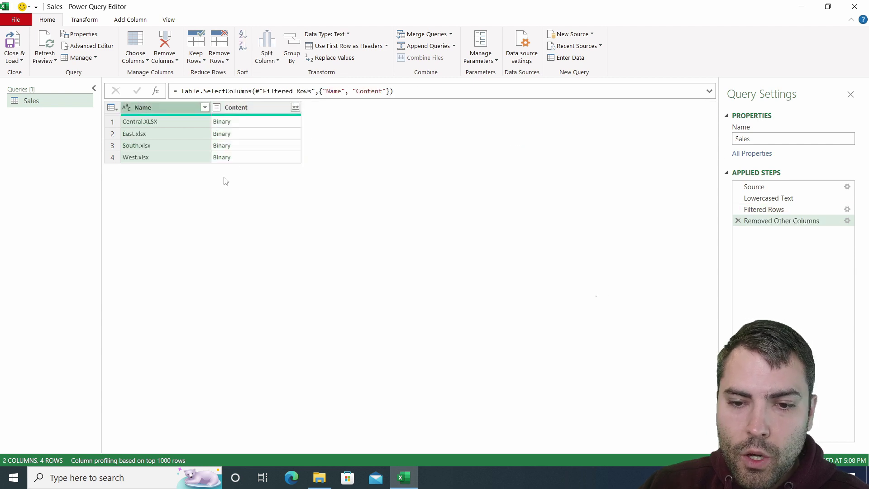
click(274, 114)
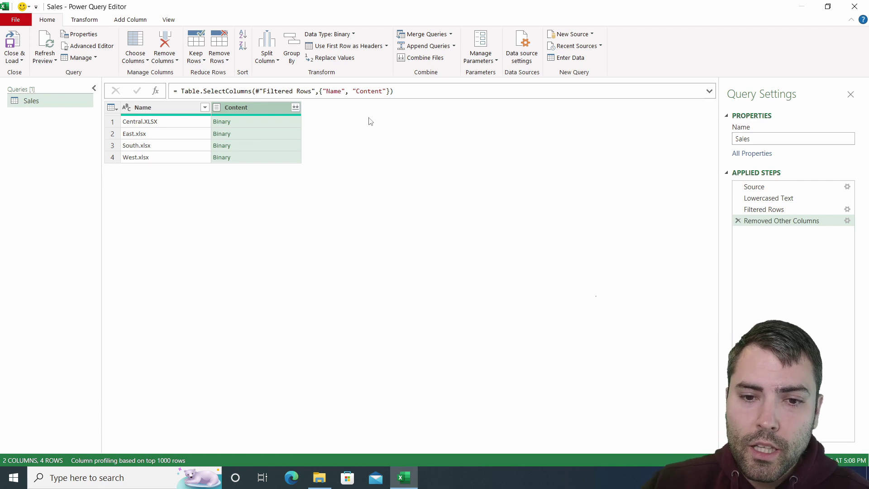
Add a custom column ExcelObjects with the formula Excel.Workook([Content],true).
click(136, 20)
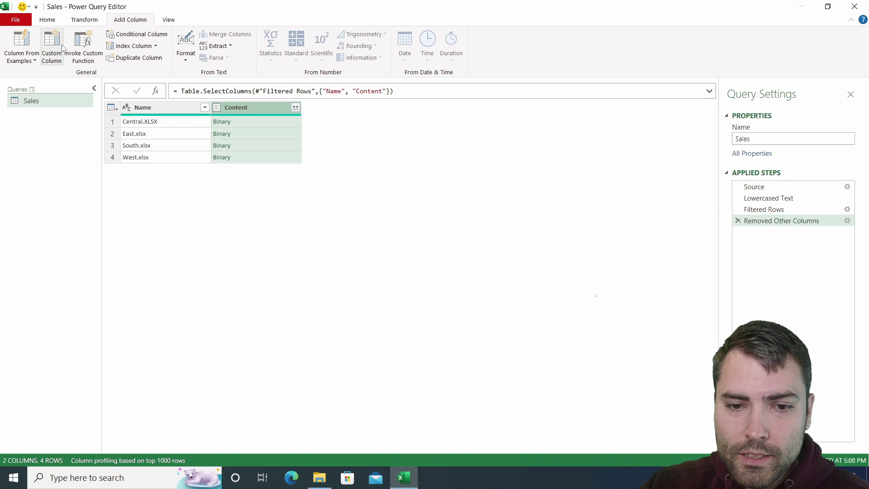
click(52, 57)
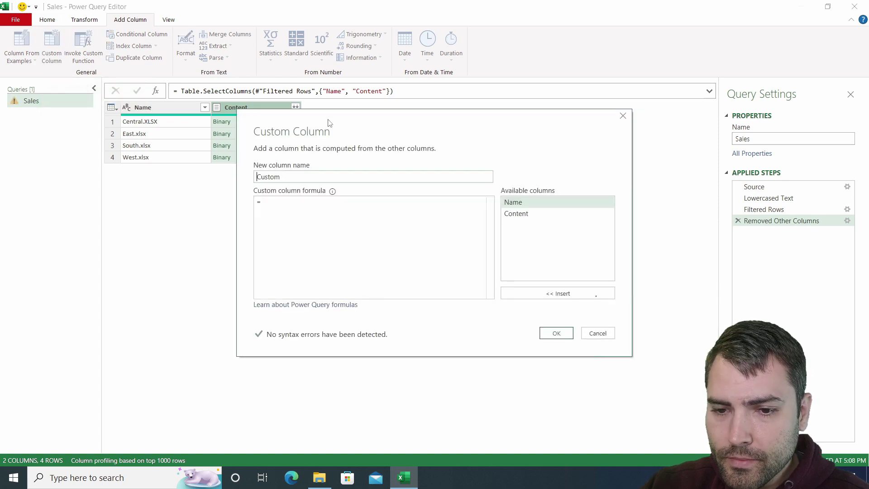
drag(368, 116, 477, 155)
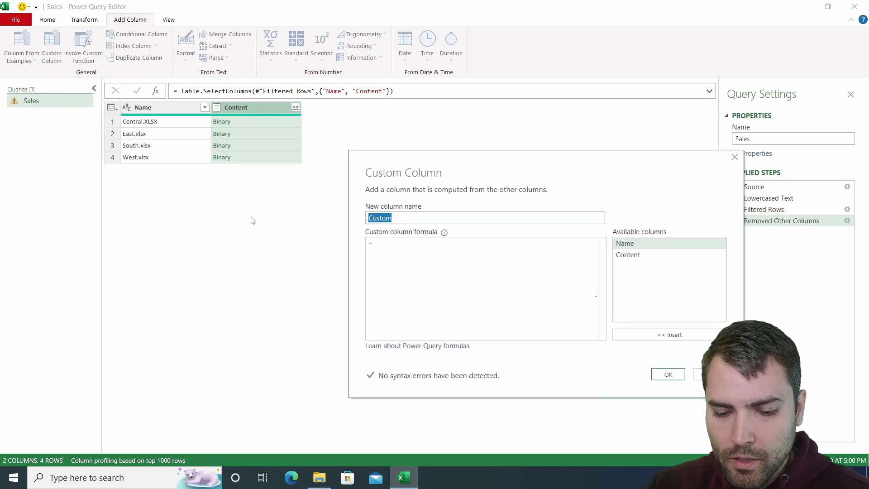
text(ExcelObjeck)
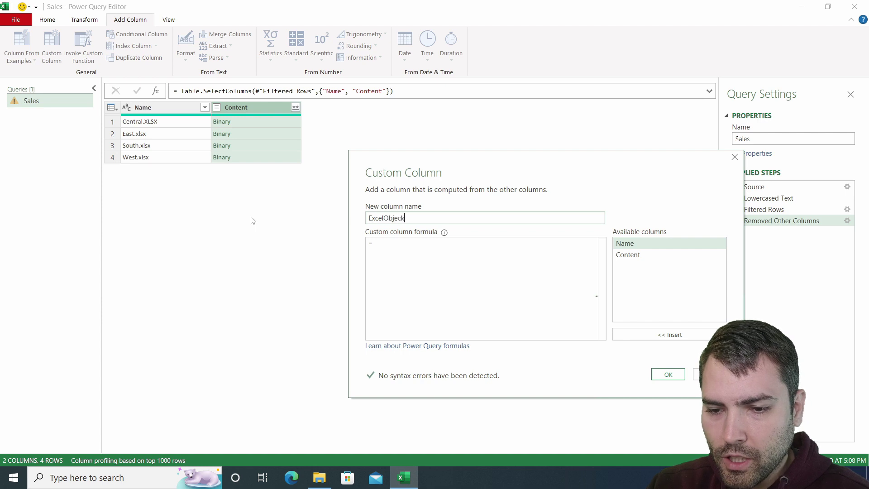
click(397, 248)
text(Ex)
key(BackSpace)
key(BackSpace)
text(Excel.)
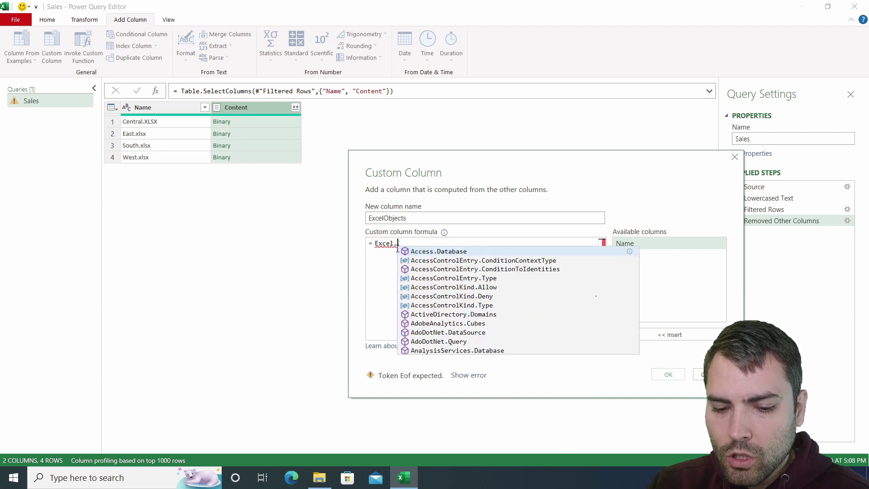
text(Workiook()
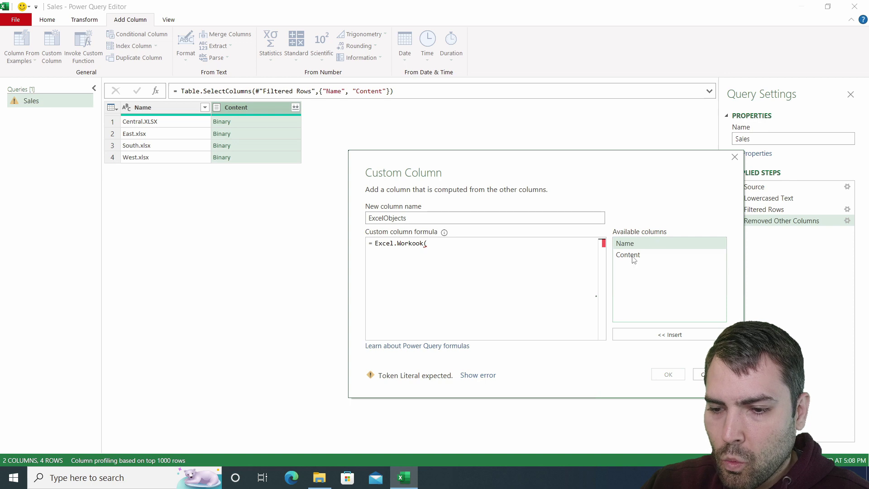
double_click(634, 256)
drag(536, 171, 532, 105)
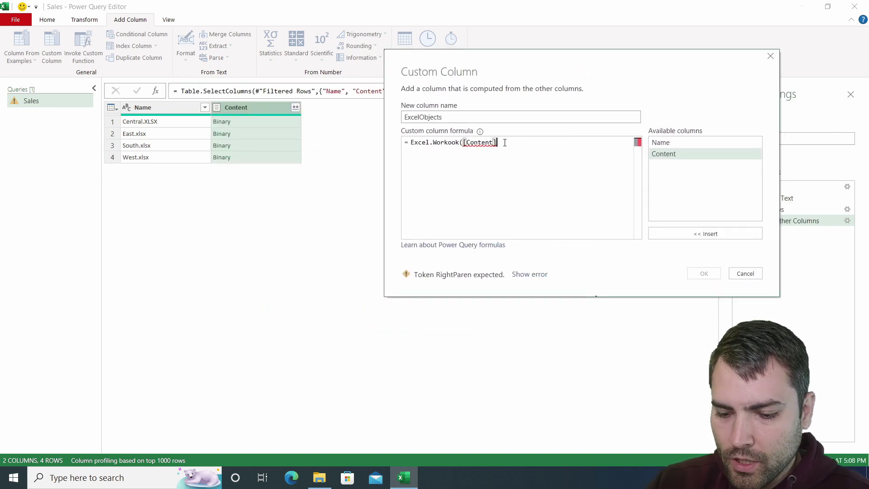
text(,true))
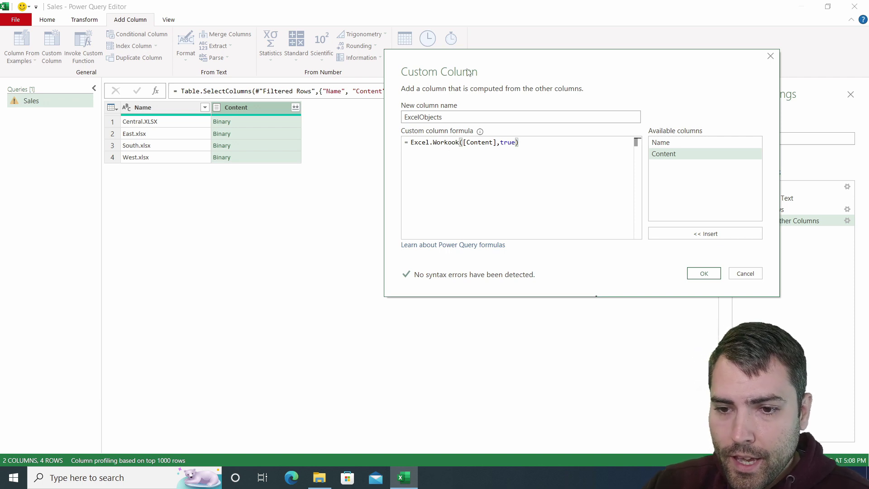
drag(469, 73, 453, 34)
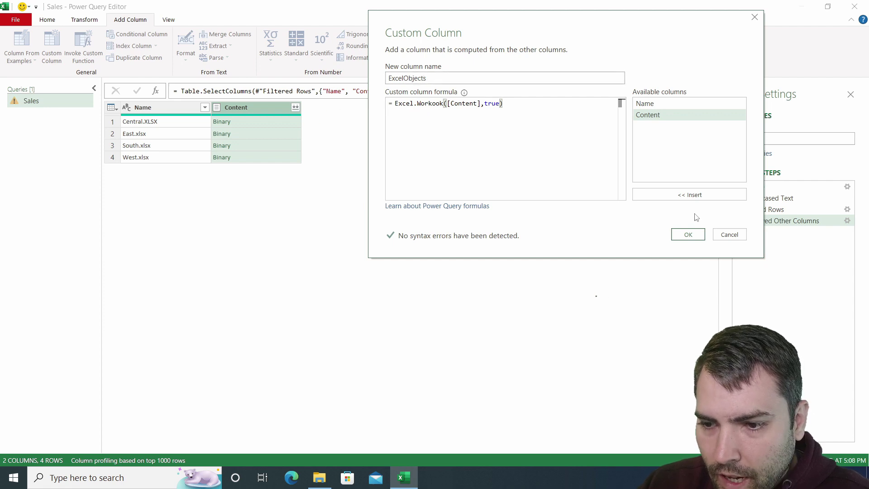
click(696, 236)
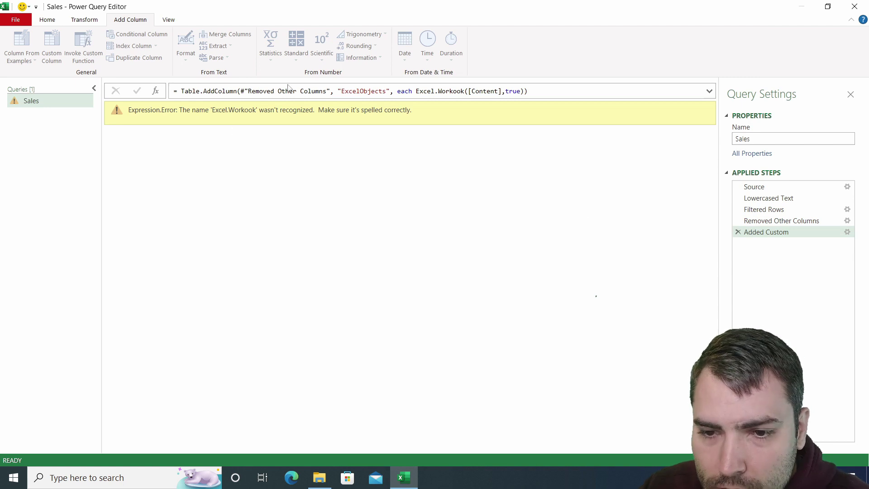
Correct the formula's function name from Excel.Workook to Excel.Workbook.
click(452, 91)
text(b)
key(Return)
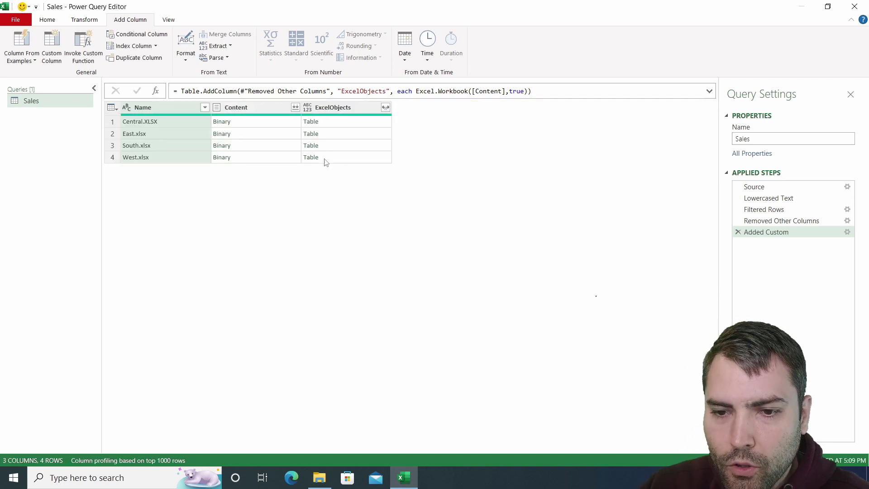
Preview the ExcelObjects tables for the Central, East and South workbooks.
click(340, 121)
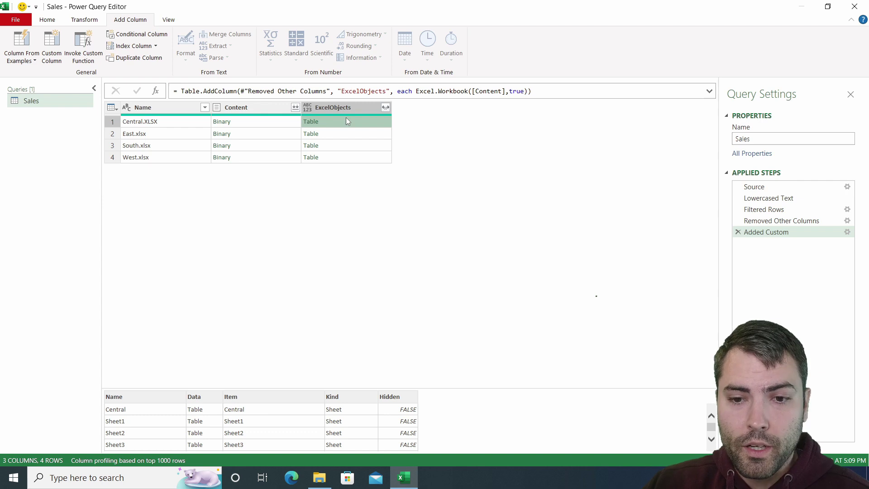
click(248, 126)
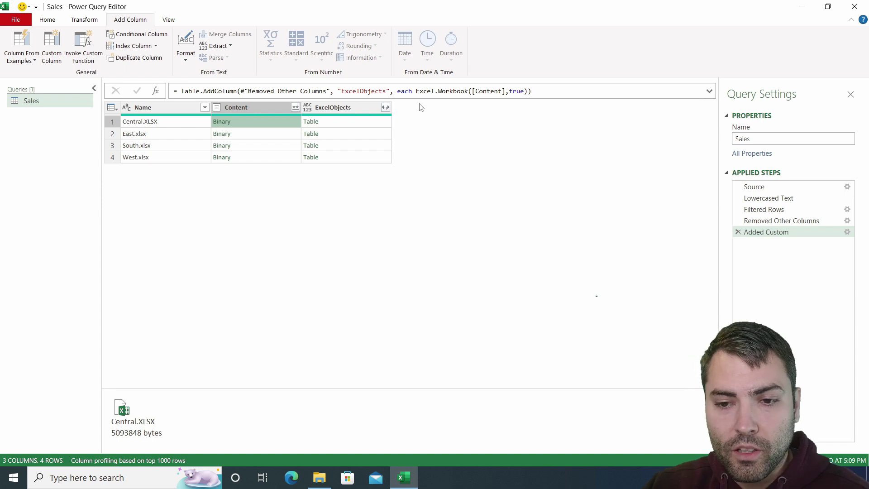
click(362, 121)
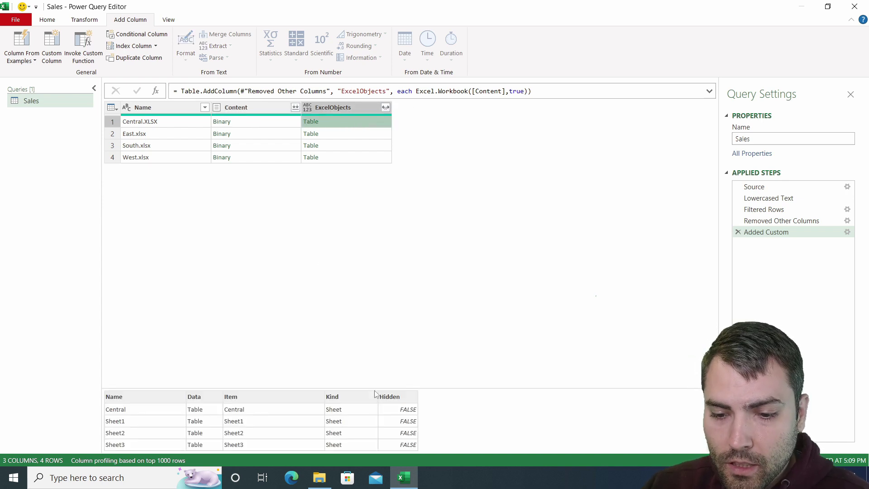
drag(375, 389, 373, 276)
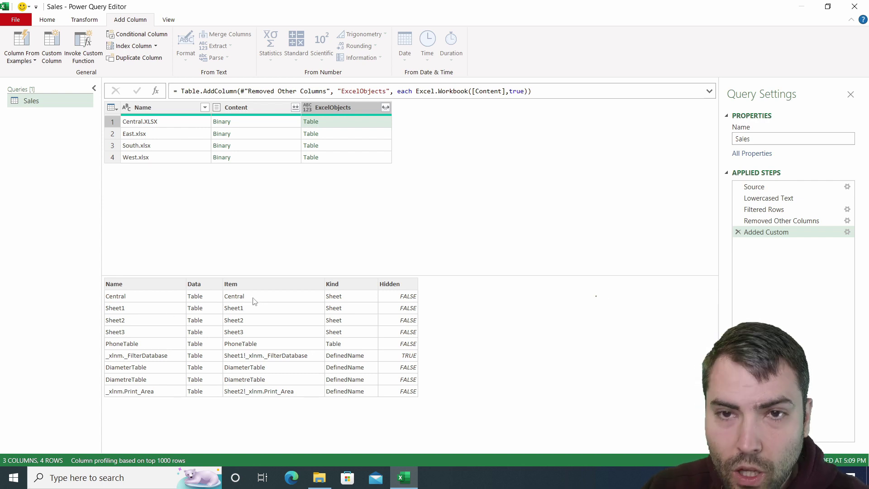
click(340, 134)
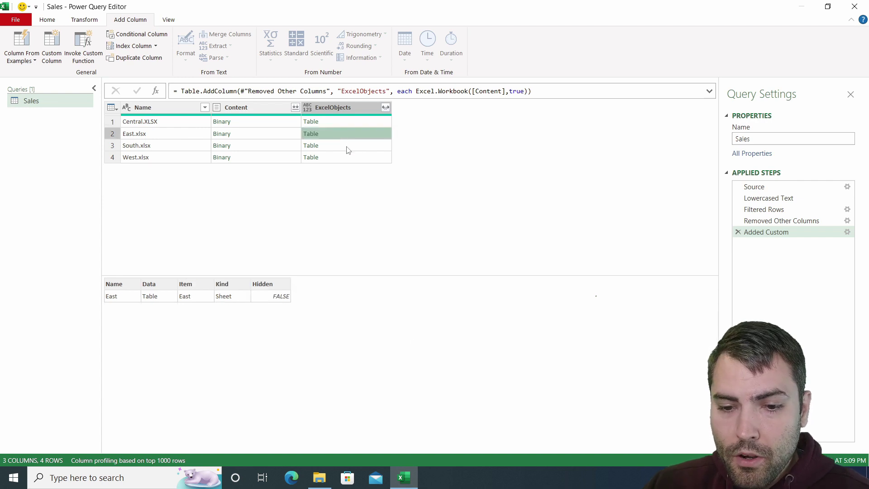
click(356, 147)
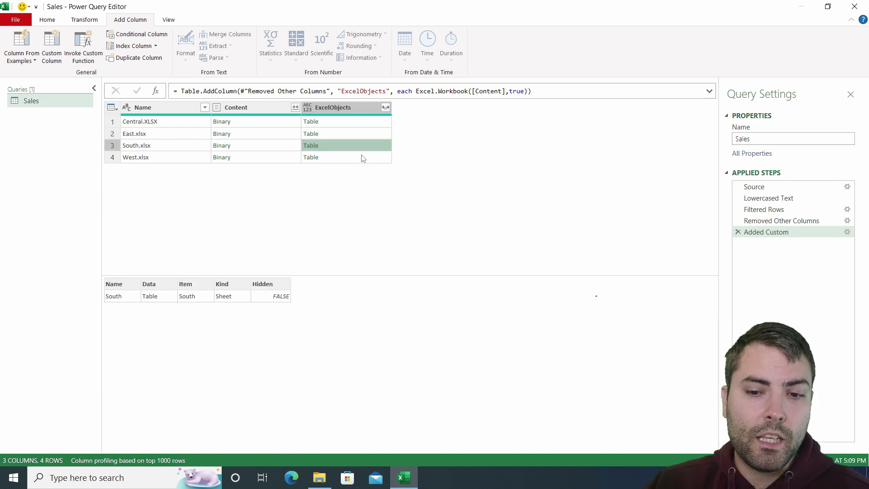
click(250, 149)
click(338, 149)
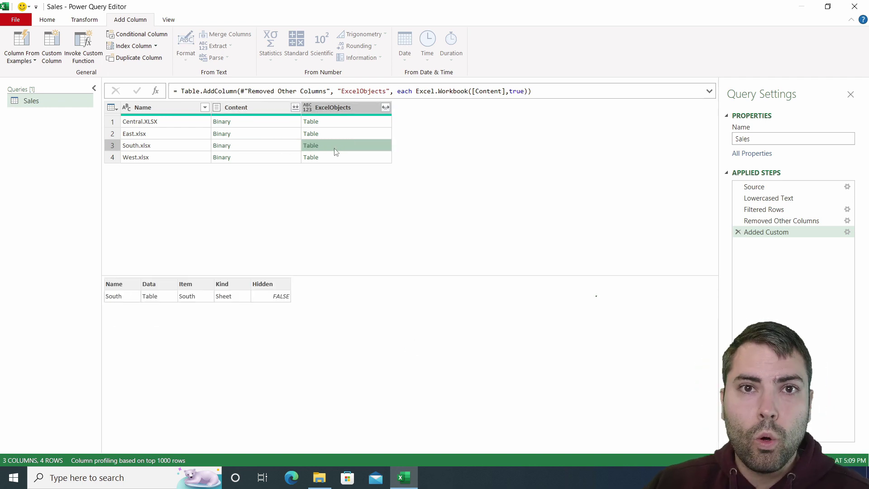
click(351, 104)
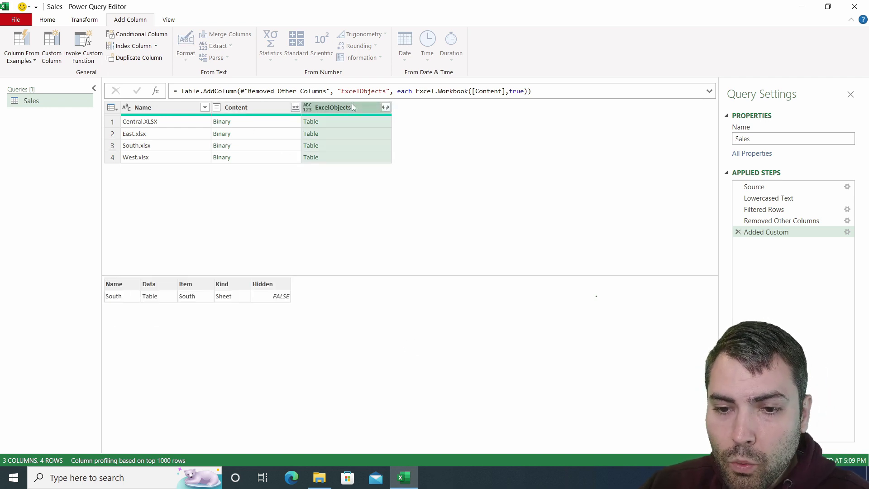
click(257, 108)
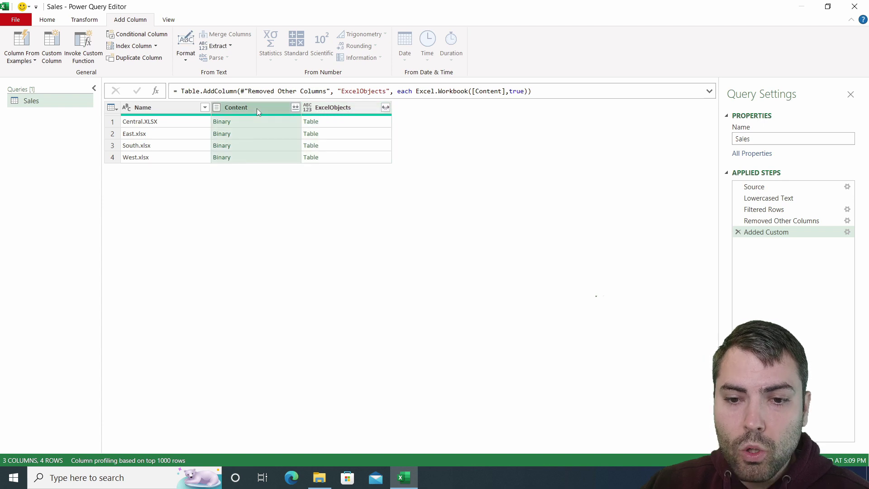
Expand ExcelObjects without the column-name prefix and check the Item and Kind values.
click(385, 107)
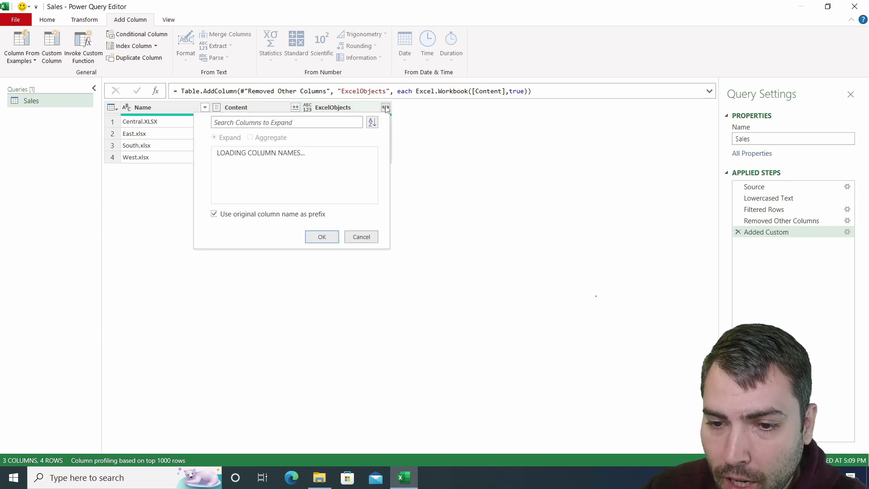
click(214, 225)
click(322, 264)
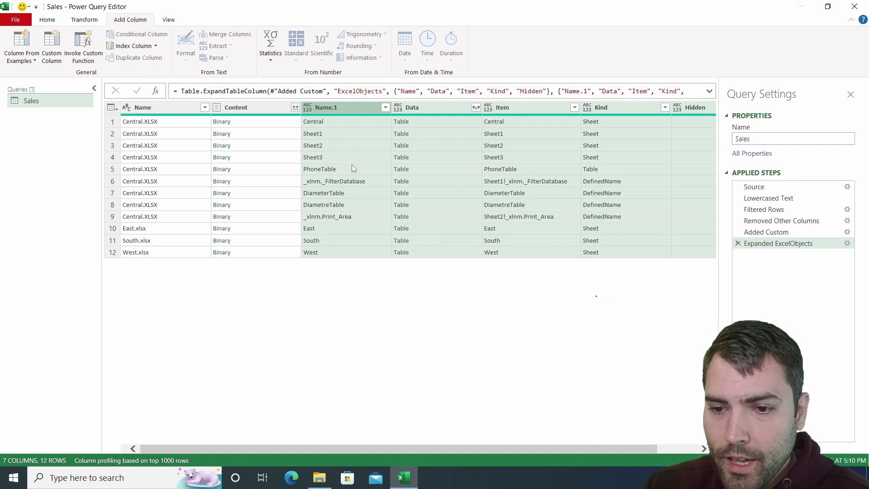
click(549, 147)
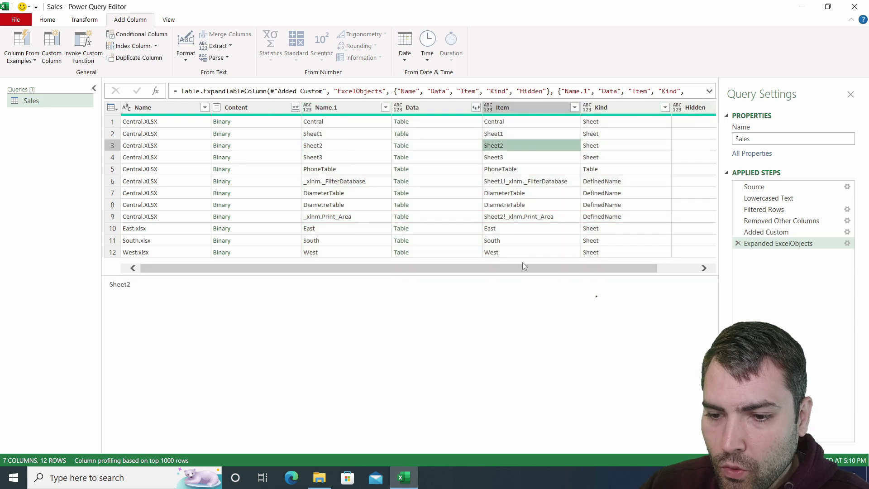
drag(522, 265, 578, 204)
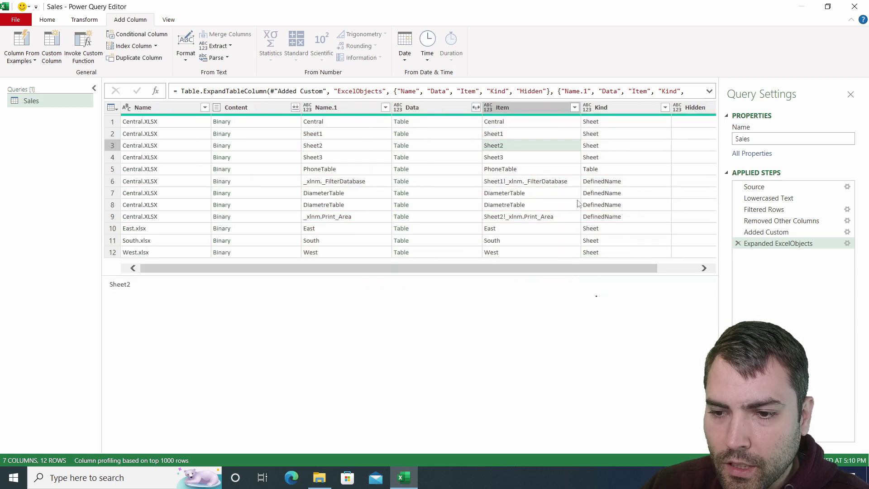
click(604, 126)
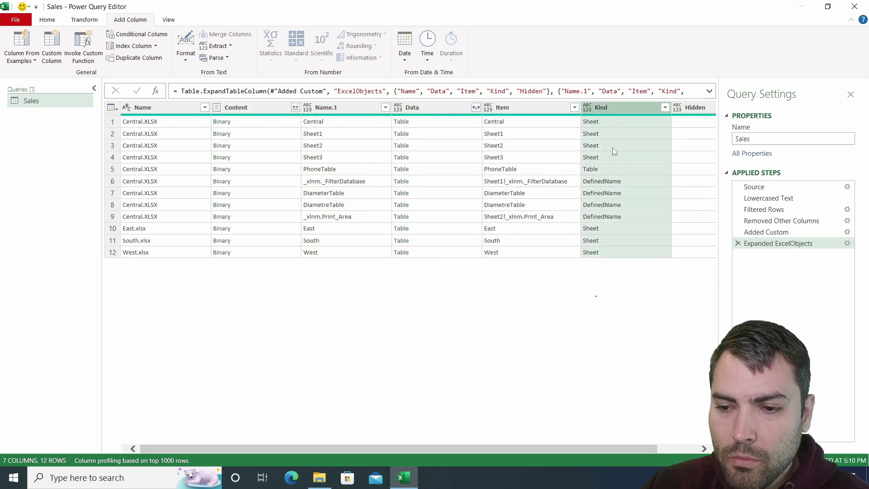
click(615, 132)
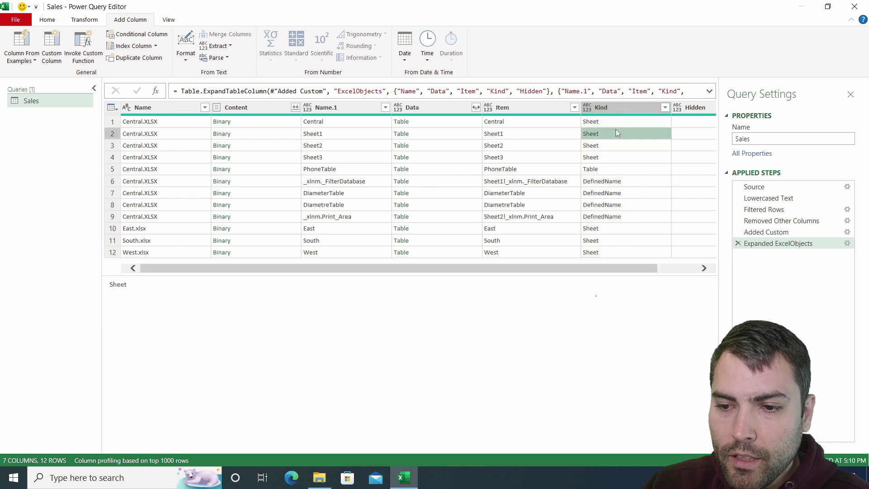
Compare with the pre-expansion table and inspect the Sheet, Table and DefinedName kinds.
click(787, 232)
click(360, 122)
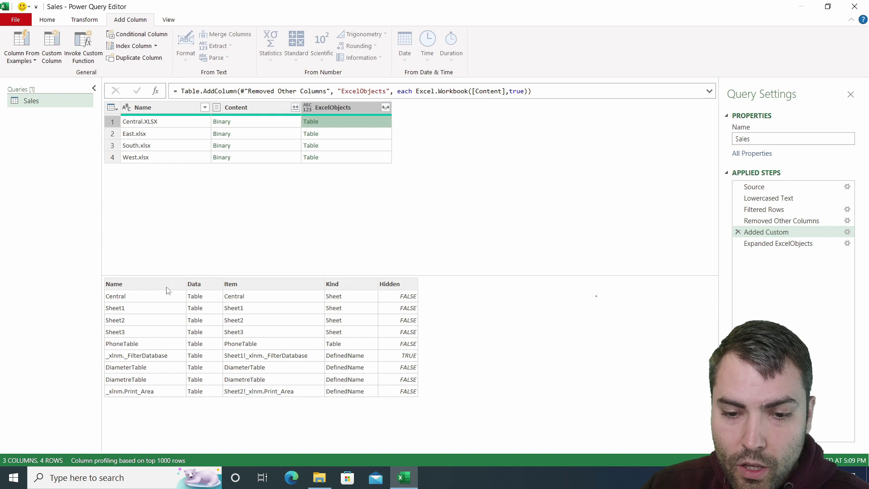
click(773, 243)
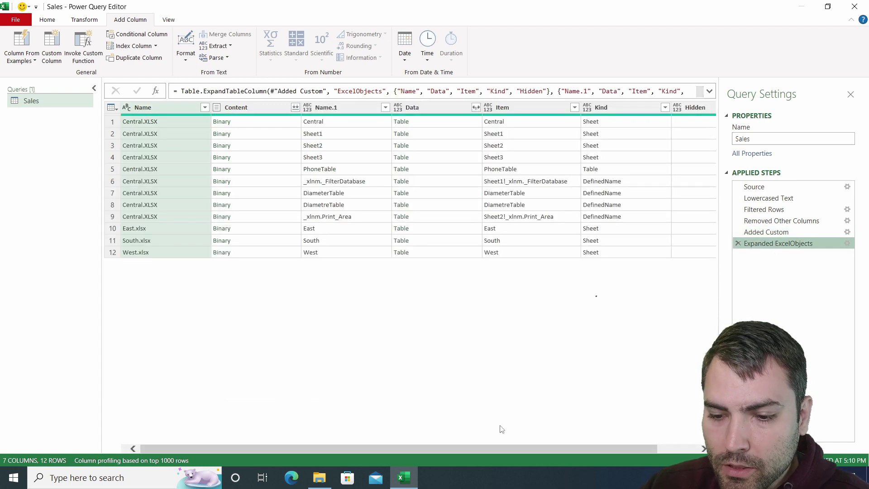
drag(561, 449, 602, 448)
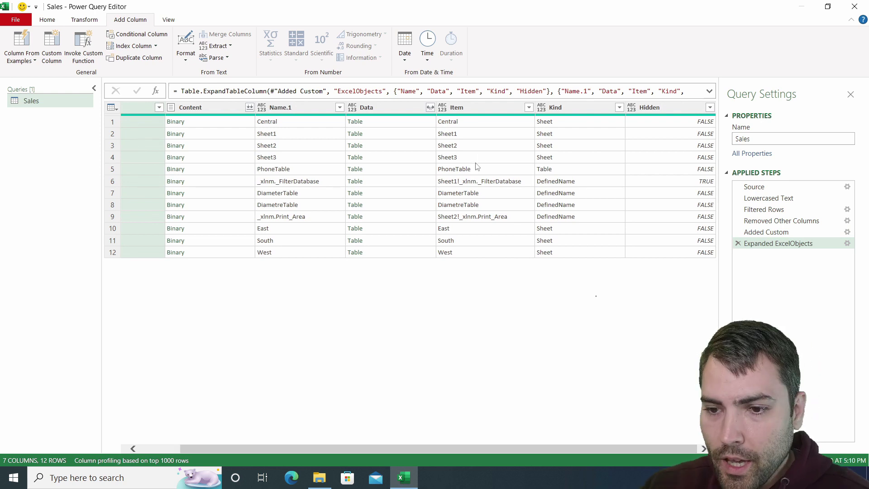
click(557, 111)
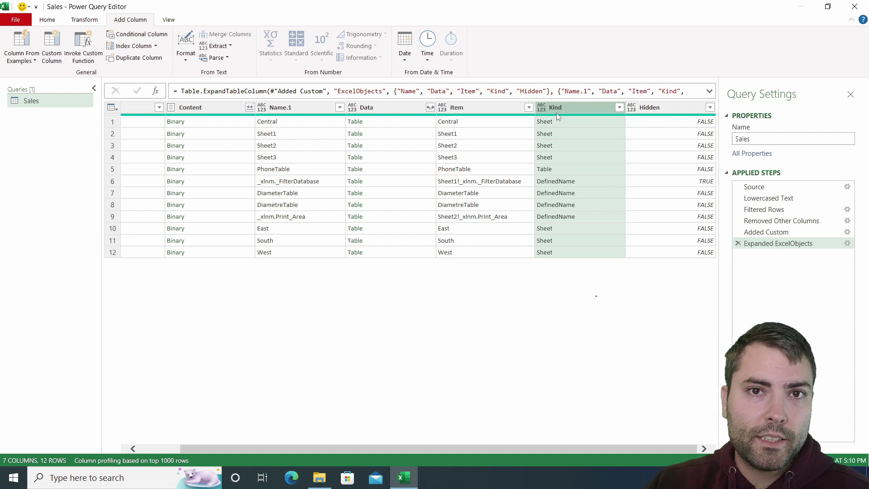
click(568, 157)
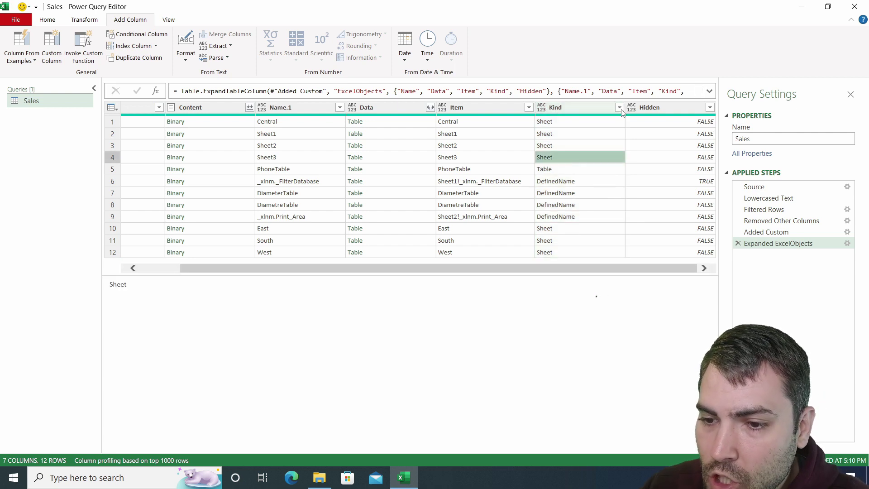
click(584, 138)
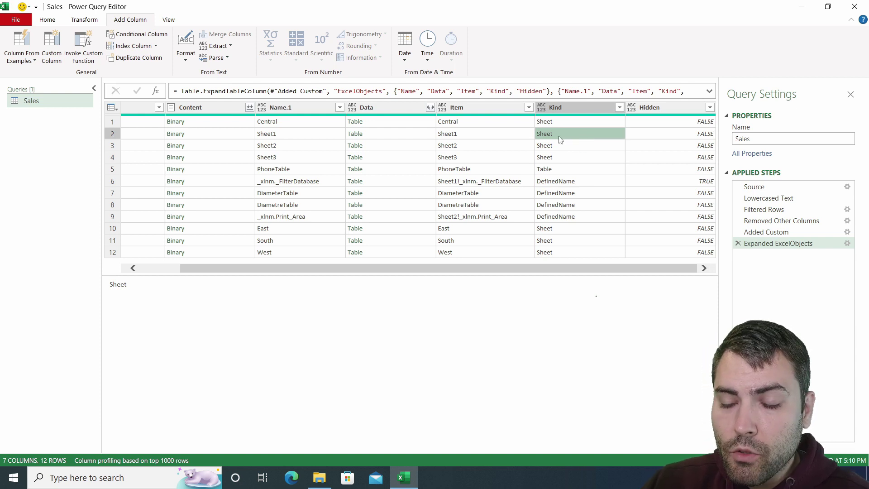
click(562, 183)
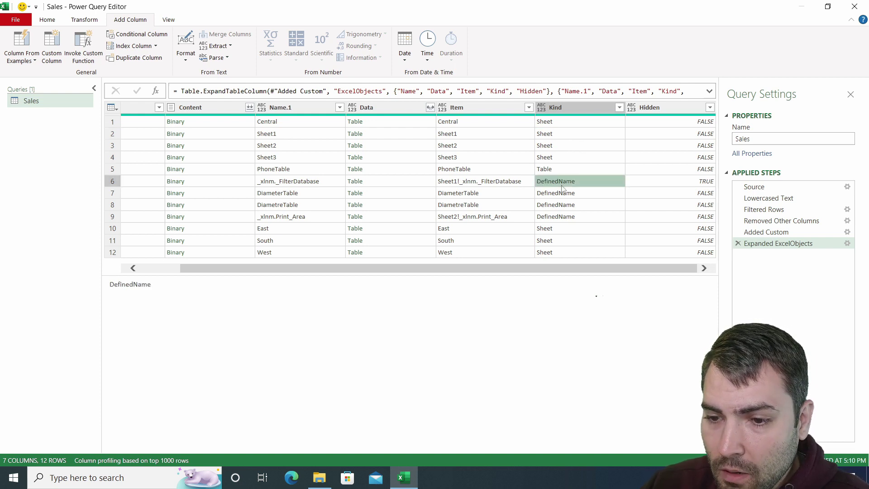
click(553, 169)
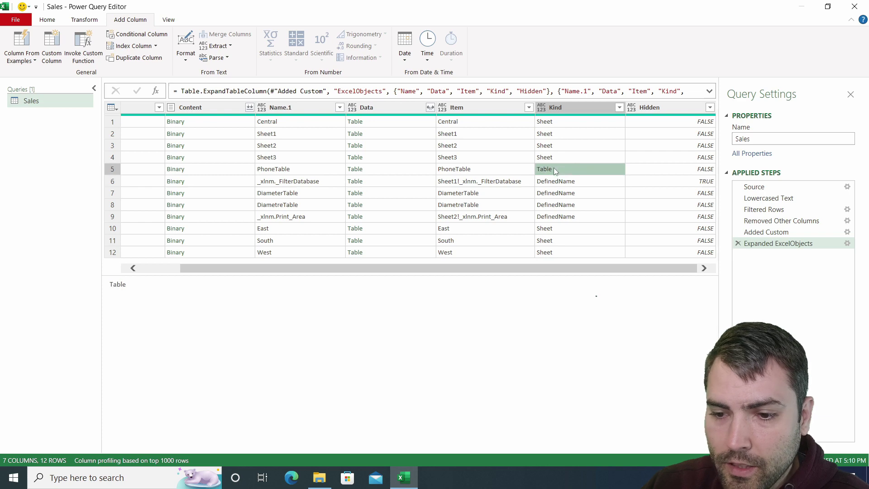
click(558, 133)
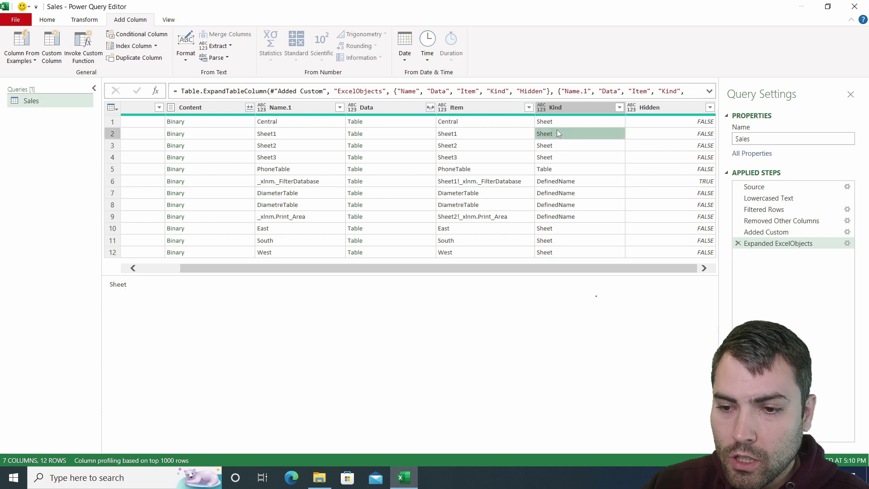
Filter the Kind column to rows equal to Sheet.
right_click(557, 129)
mouse_move(593, 151)
click(677, 152)
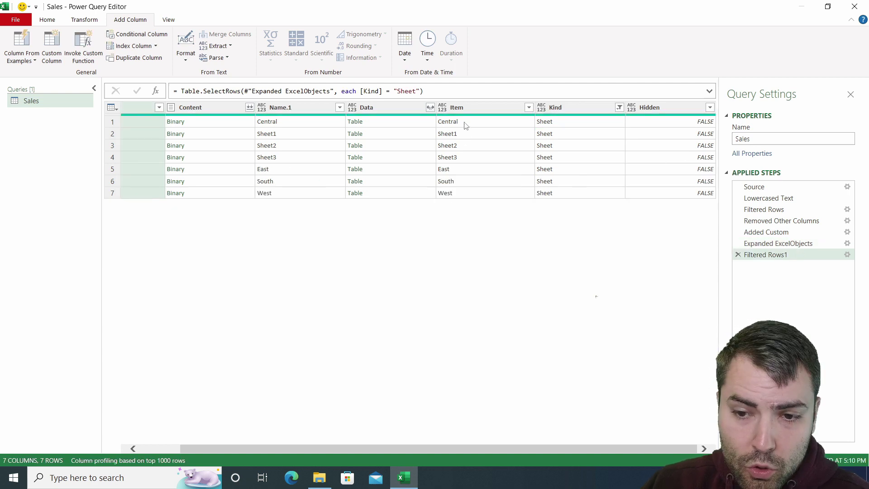
Filter Item to values not beginning with 'Sheet', leaving Central, East, South and West.
click(529, 107)
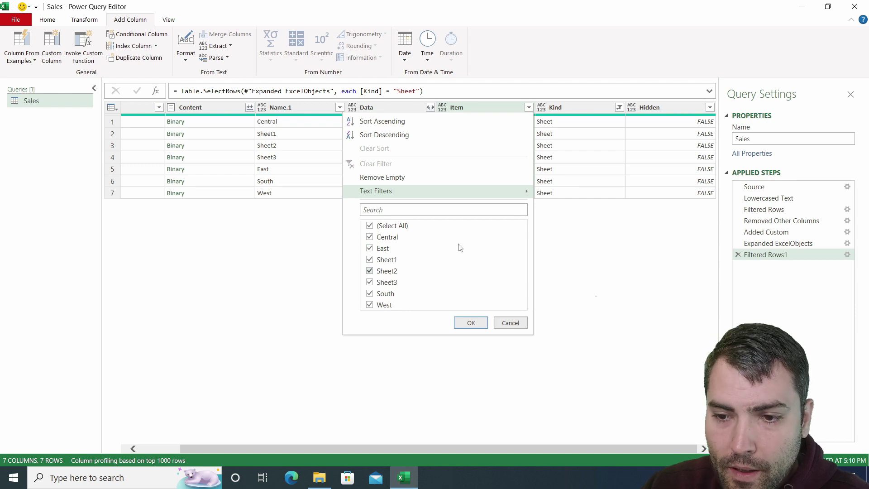
click(574, 157)
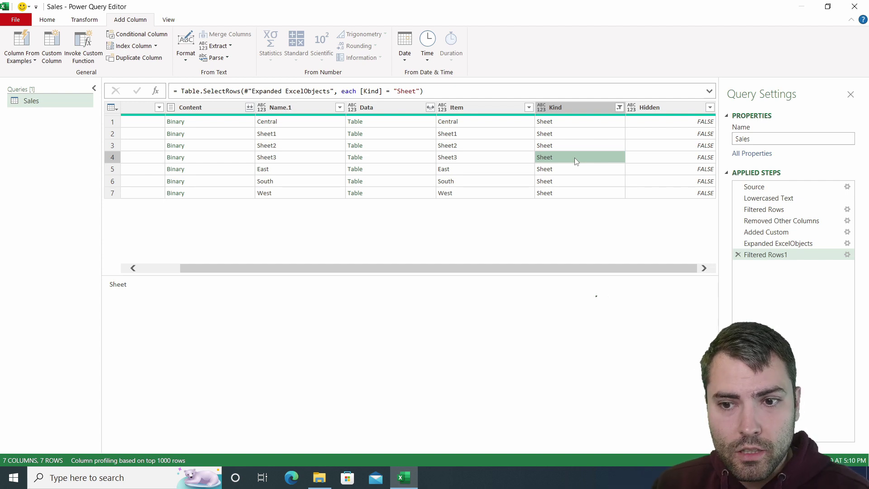
click(528, 107)
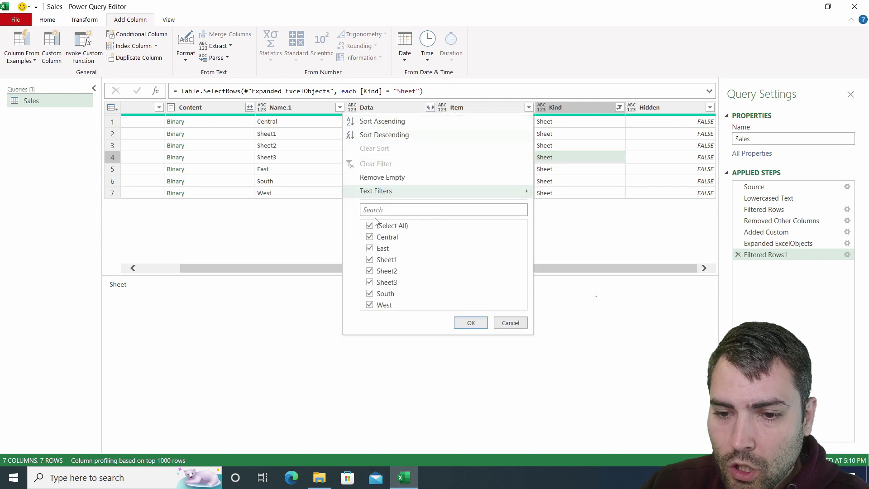
mouse_move(495, 190)
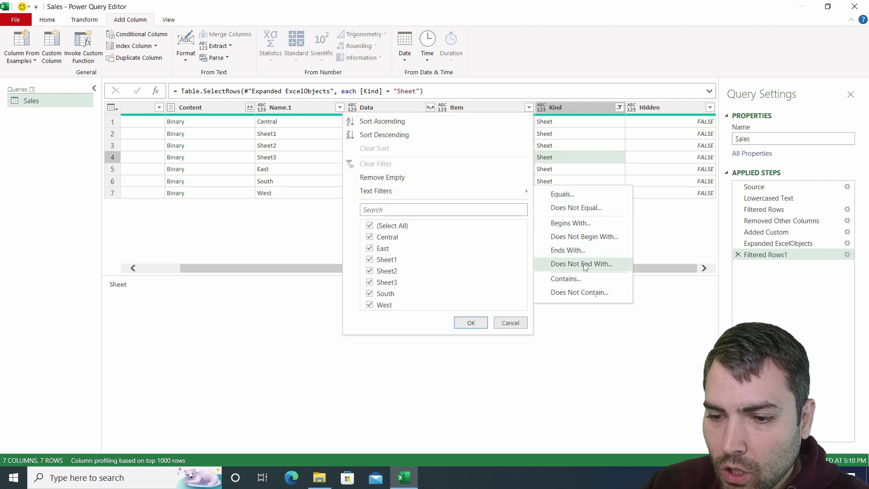
click(585, 236)
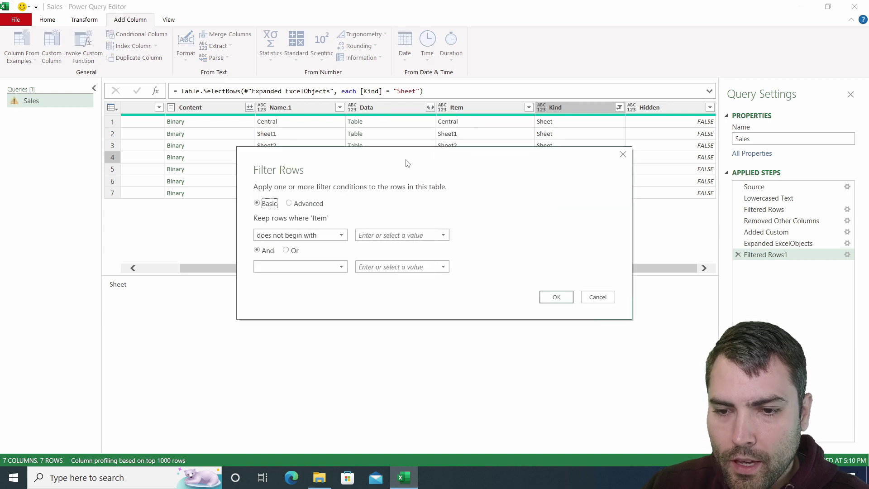
click(372, 235)
text(Sheet)
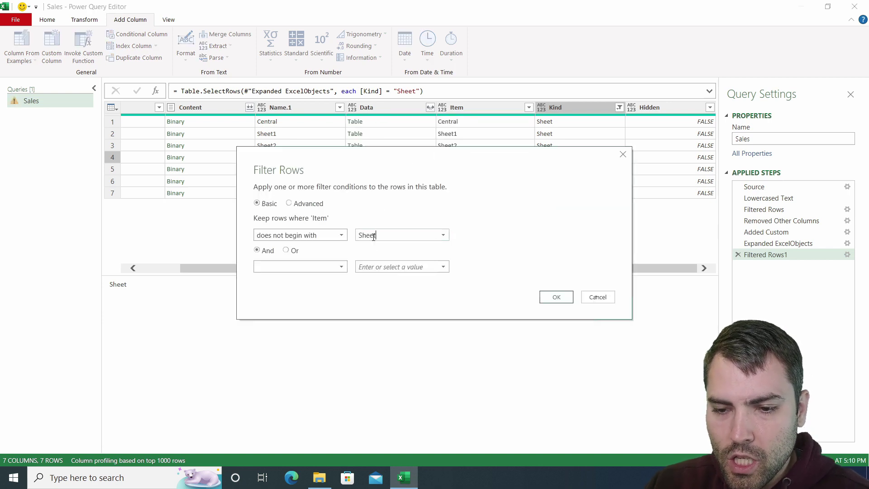
click(558, 297)
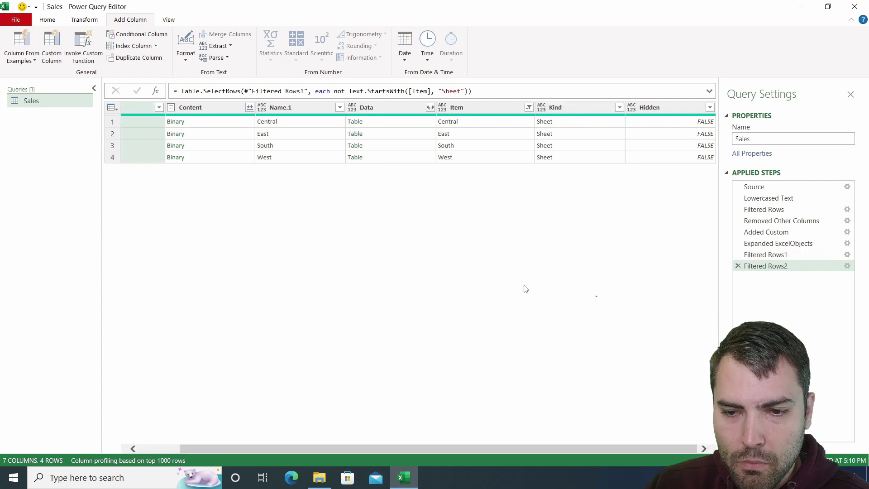
click(446, 110)
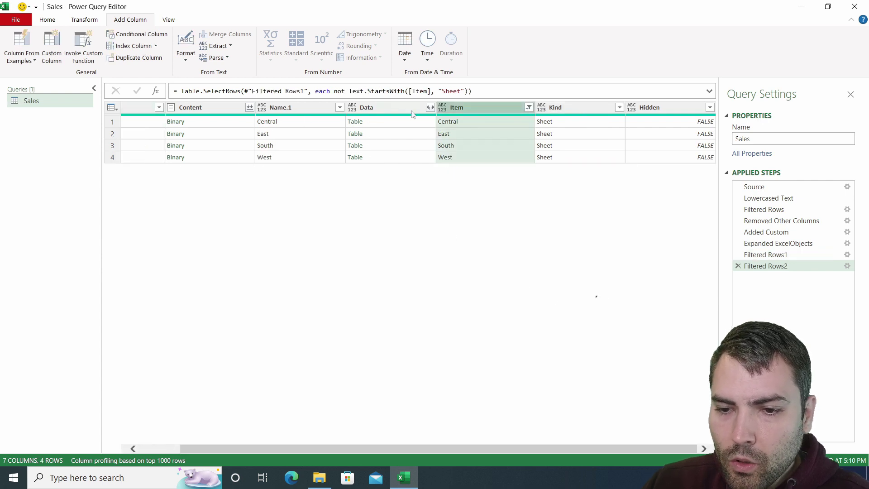
ctrl+click(395, 110)
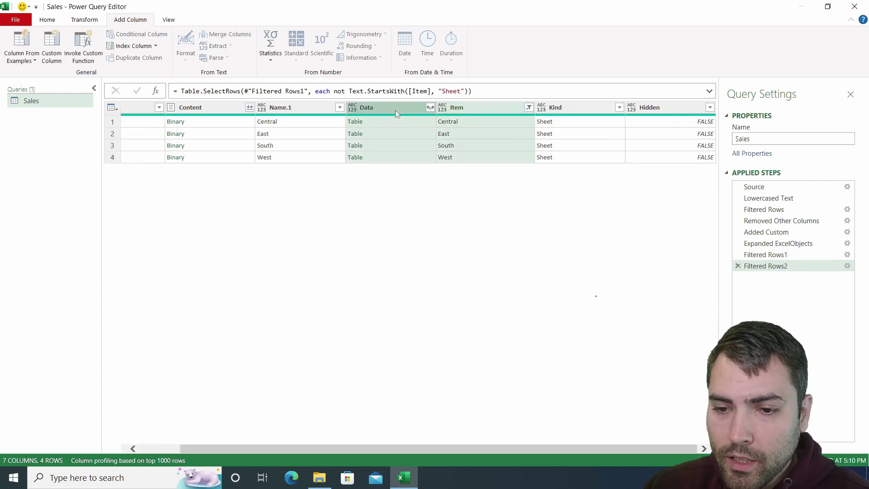
Keep only the Item and Data columns and preview each region's sheet table.
right_click(395, 111)
click(425, 143)
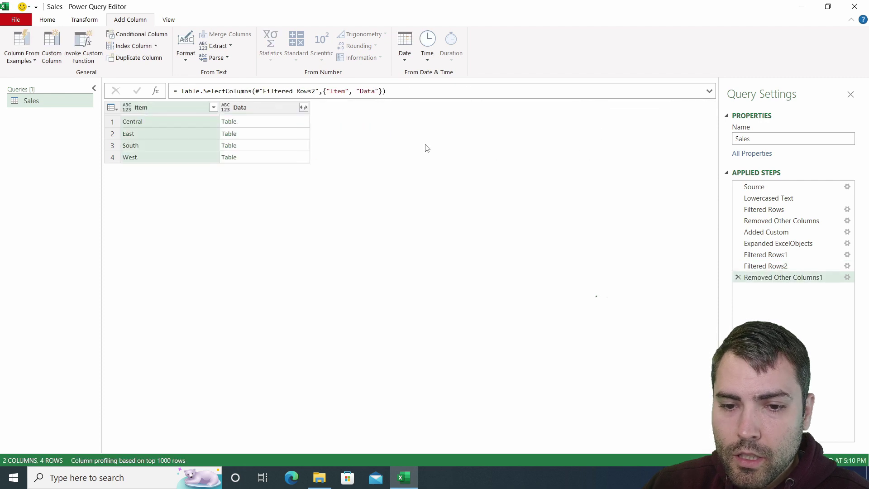
click(173, 122)
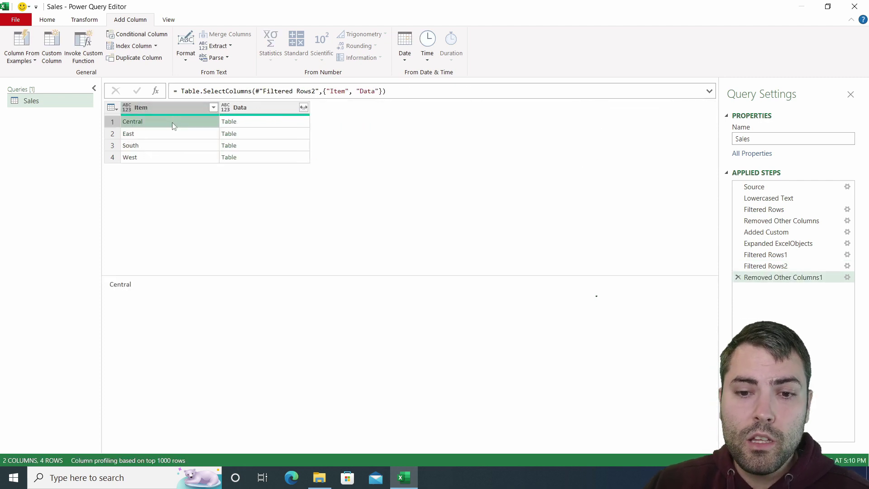
click(275, 110)
click(264, 123)
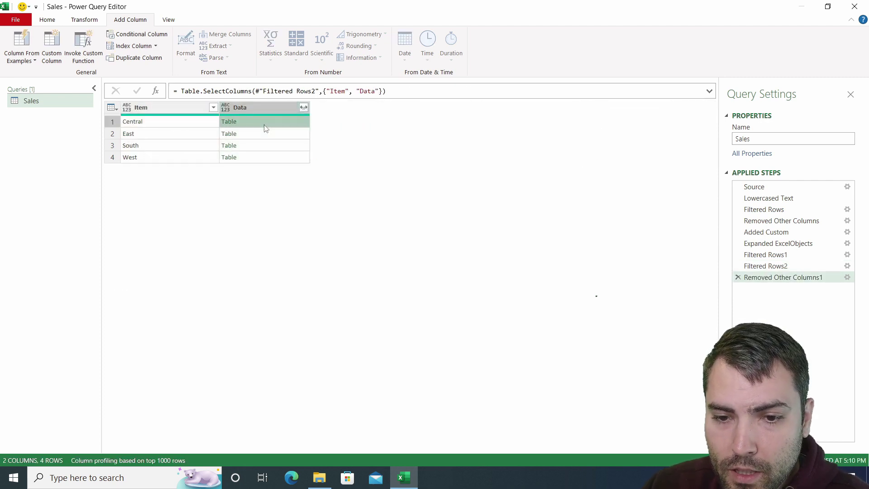
click(267, 133)
click(267, 145)
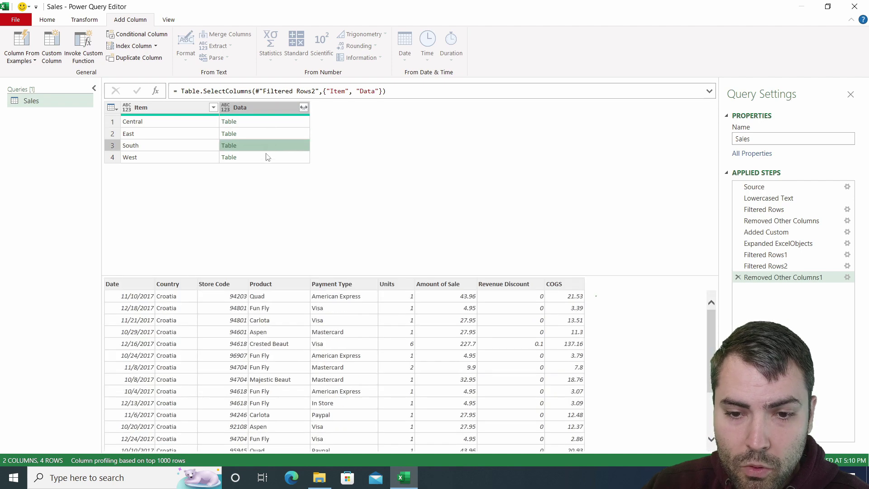
click(267, 157)
click(267, 121)
click(267, 134)
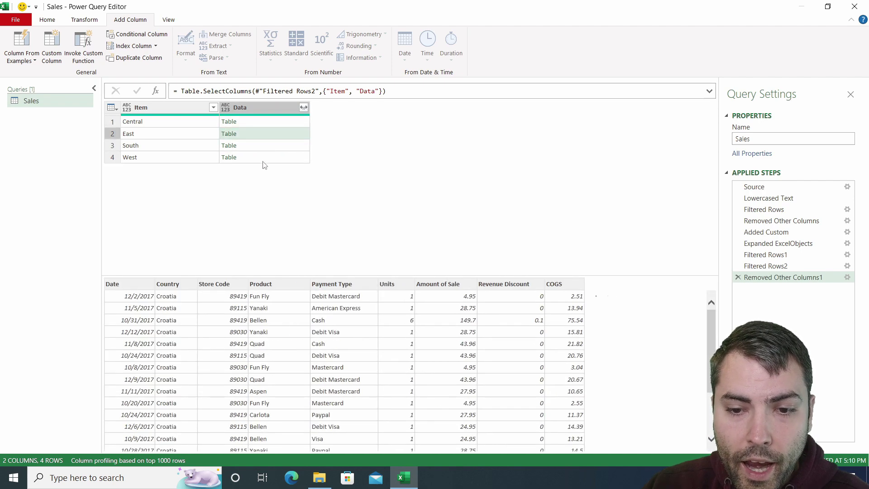
click(264, 156)
Expand Data into all its sales columns and check the full list of Item values.
mouse_move(271, 116)
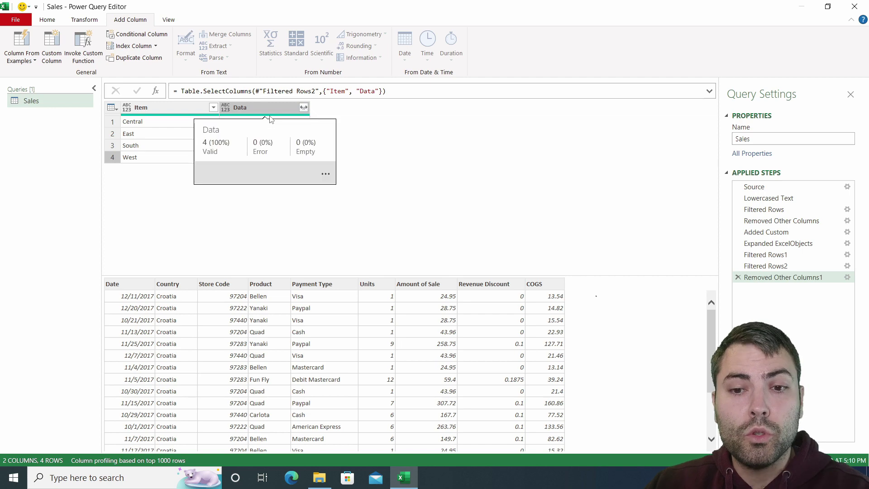
click(303, 107)
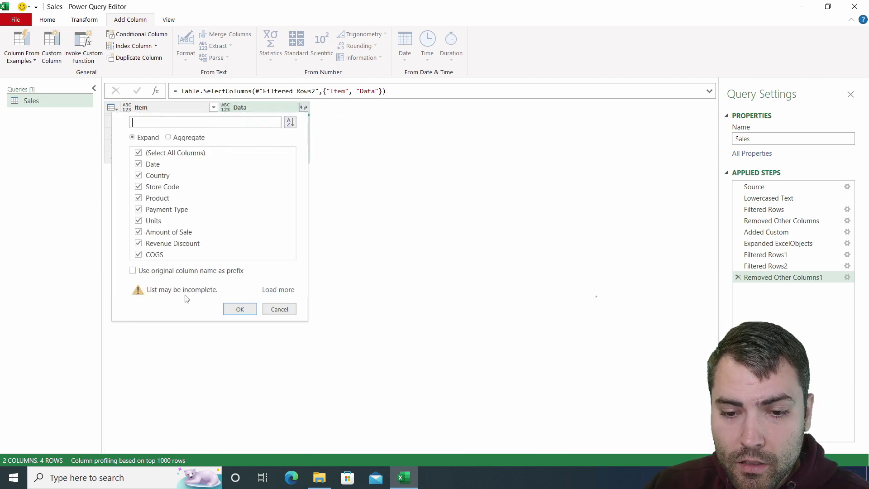
click(239, 309)
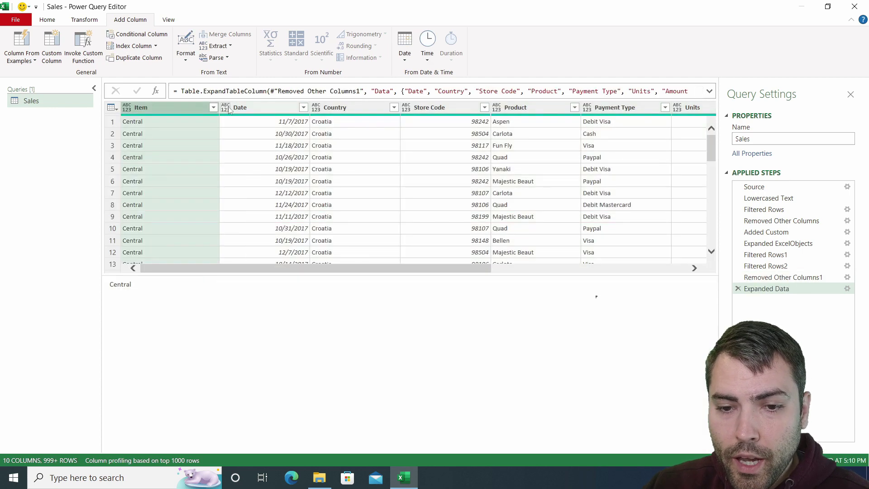
click(213, 108)
click(194, 289)
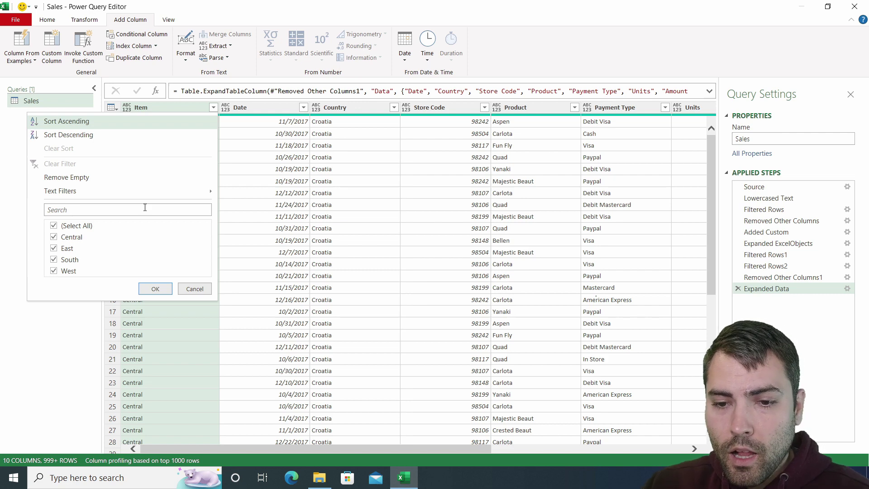
click(273, 199)
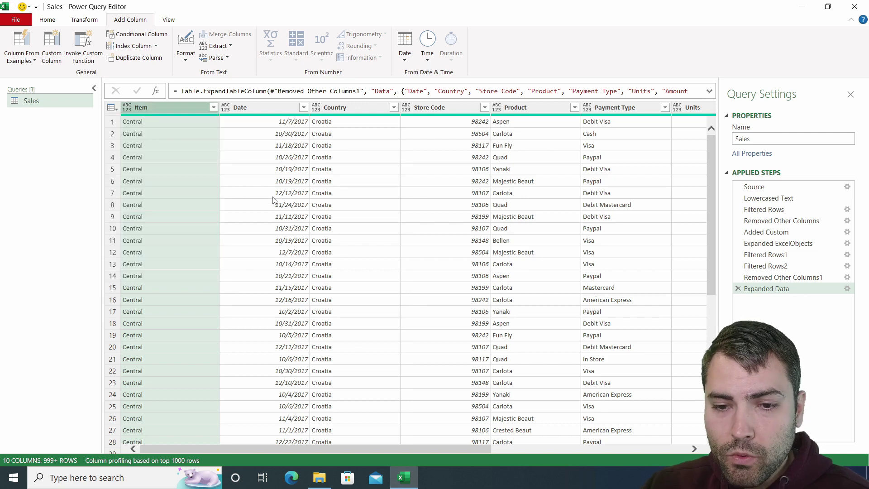
Change the Date column's data type to Date.
click(254, 108)
click(225, 107)
click(246, 181)
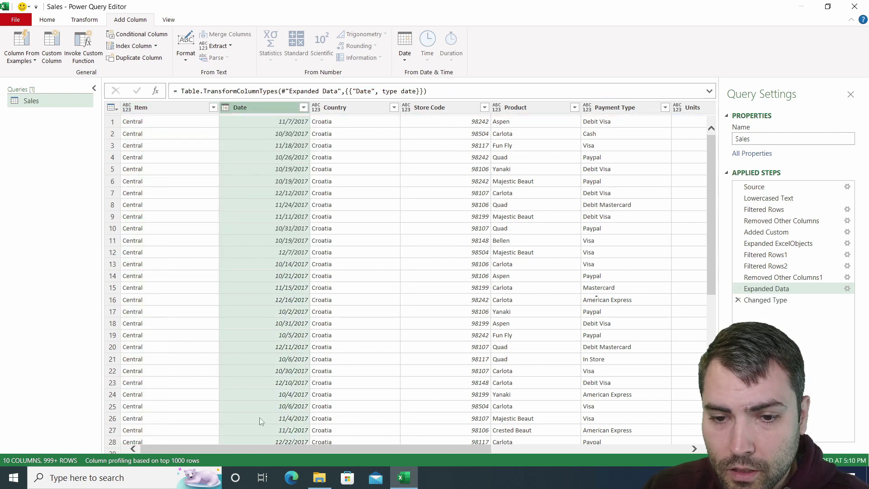
Set the Units through COGS columns to the Decimal Number type.
drag(216, 448, 412, 448)
click(392, 107)
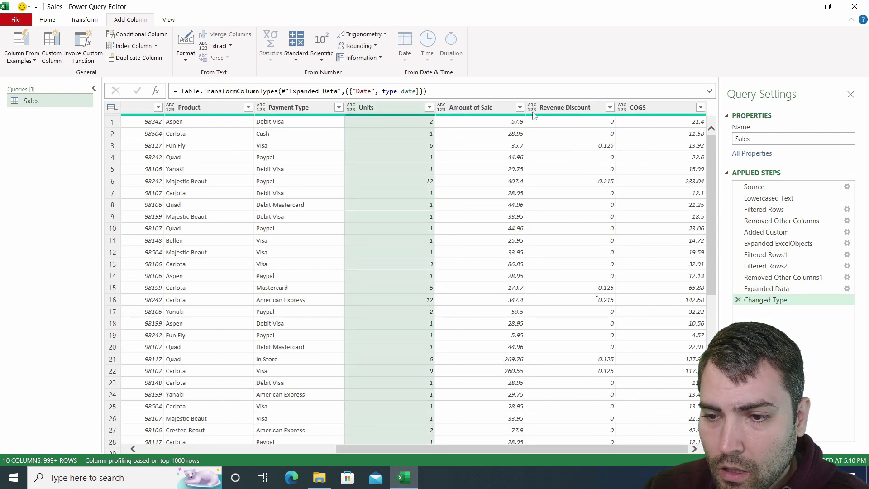
shift+click(623, 108)
click(389, 107)
click(389, 107)
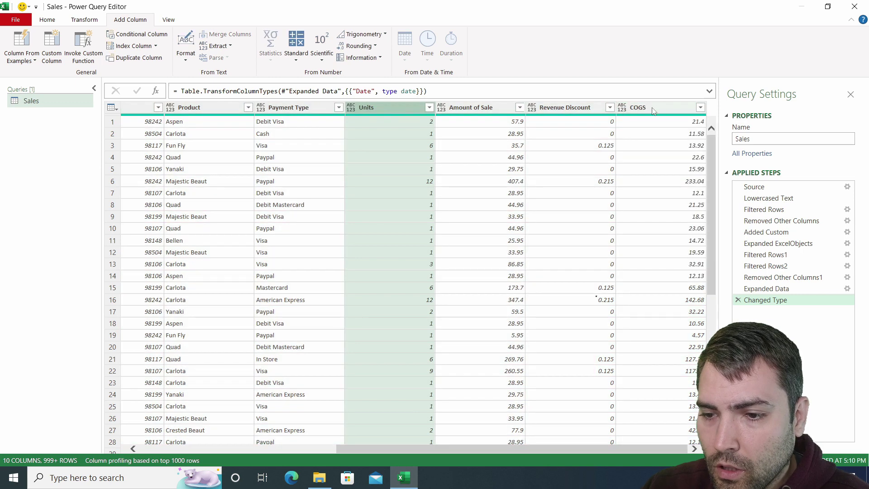
shift+click(660, 109)
right_click(659, 109)
mouse_move(697, 215)
click(633, 215)
Close the Power Query Editor with Close & Load To.
click(47, 20)
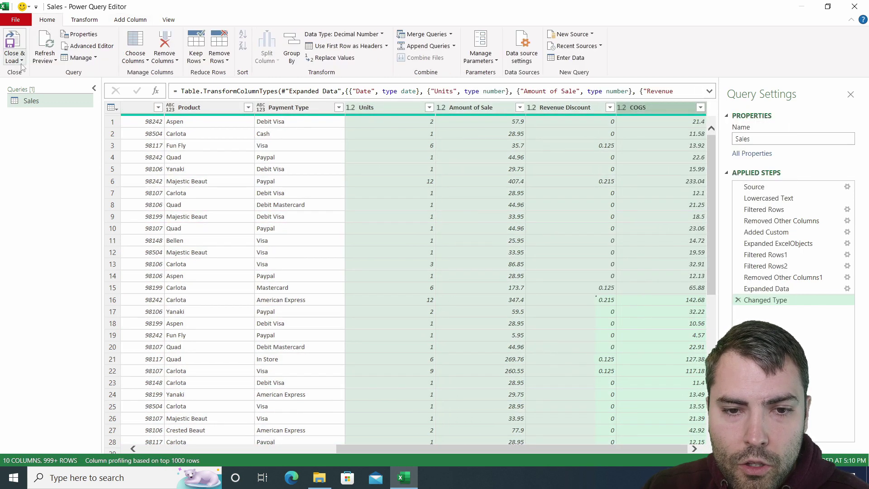
click(16, 64)
click(20, 80)
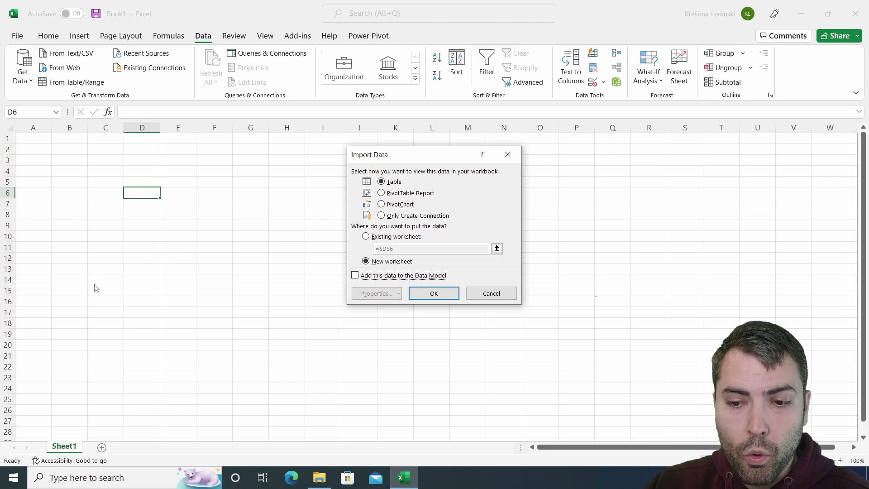
Import the query as Only Create Connection, adding it to the Data Model.
click(394, 216)
click(356, 275)
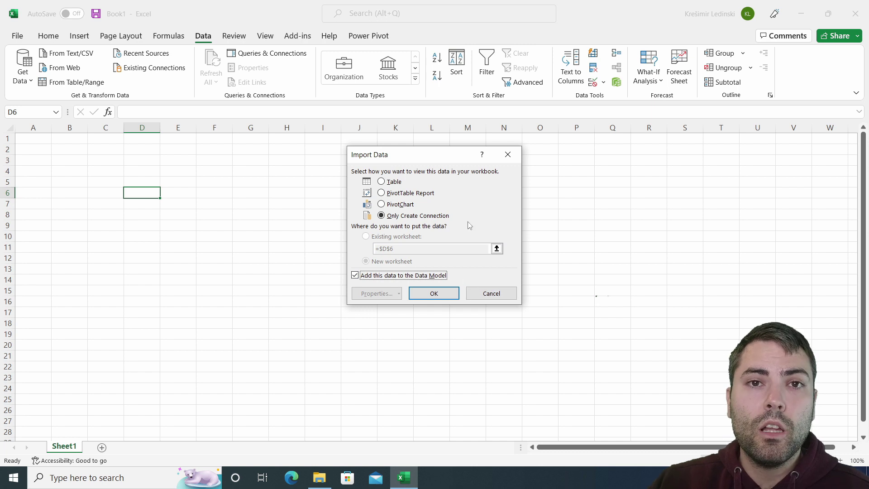